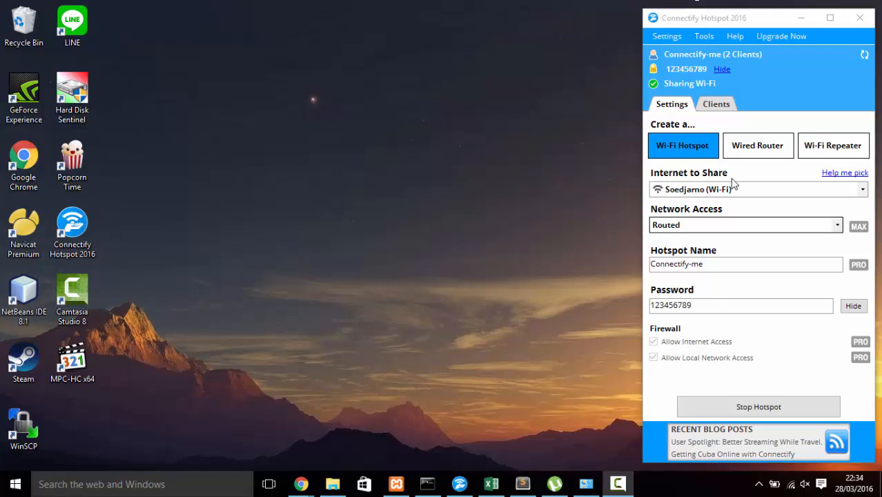
# Step: Bring up Surat Ijin Fix.xml in Sublime Text while Connectify keeps sharing the hotspot
pyautogui.click(524, 485)
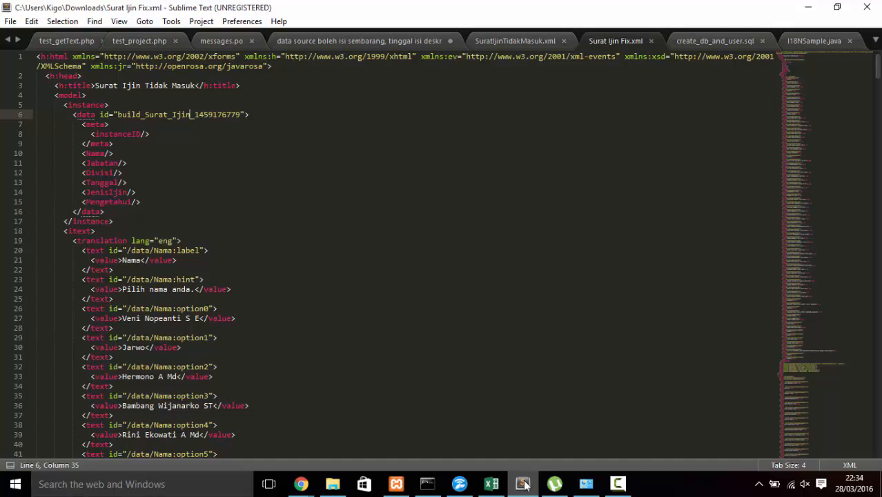
# Step: Switch to Chrome and show the ODK Aggregate Submissions page listing 4 Untitled Form entries
pyautogui.moveTo(300, 485)
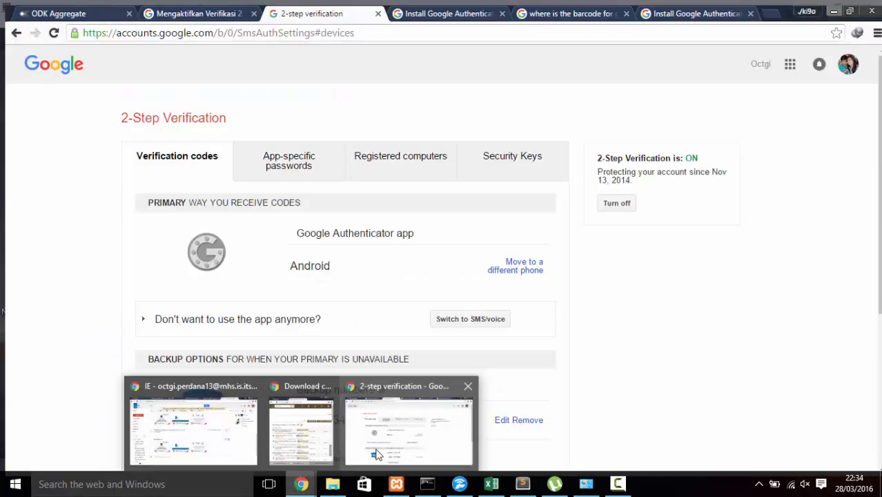
pyautogui.click(376, 454)
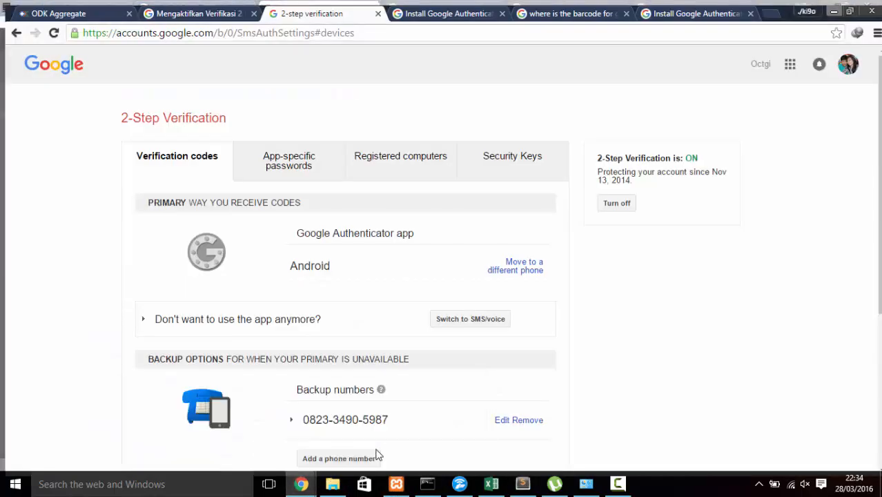
pyautogui.click(769, 13)
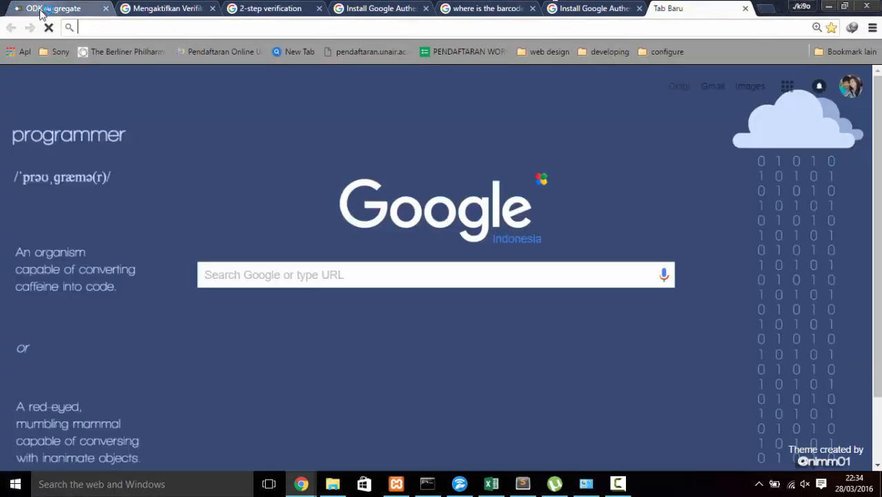
pyautogui.click(41, 12)
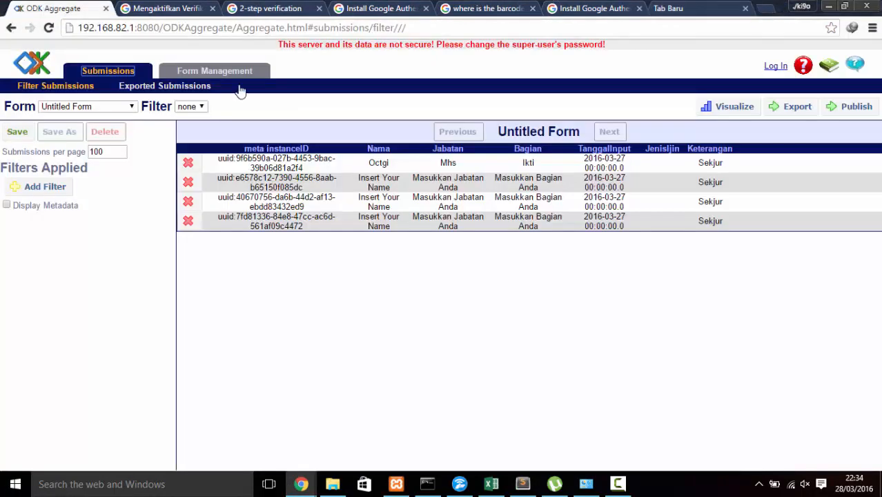
# Step: Upload Surat Ijin Fix.xml from Downloads as a new ODK Aggregate form, then close the upload dialog
pyautogui.click(198, 73)
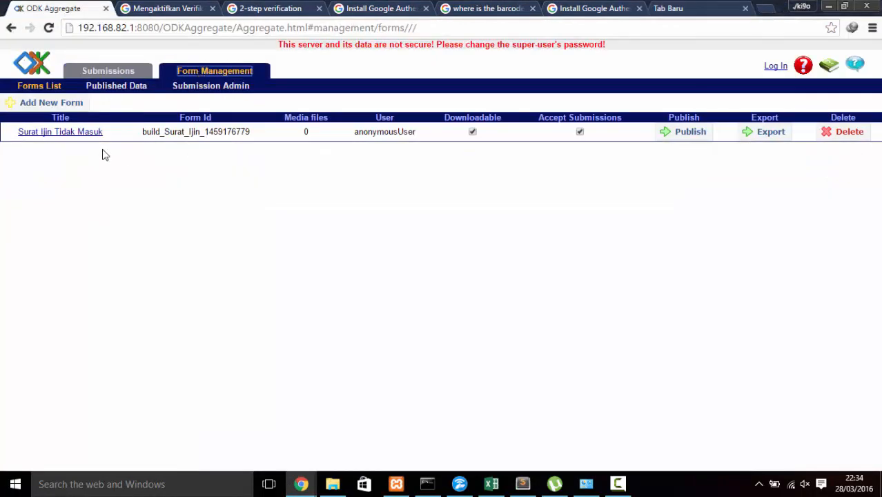
pyautogui.click(50, 105)
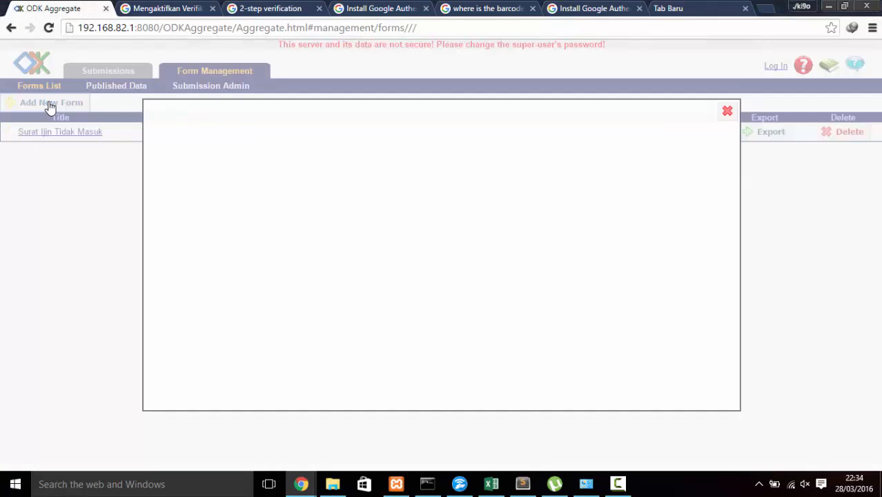
pyautogui.click(267, 195)
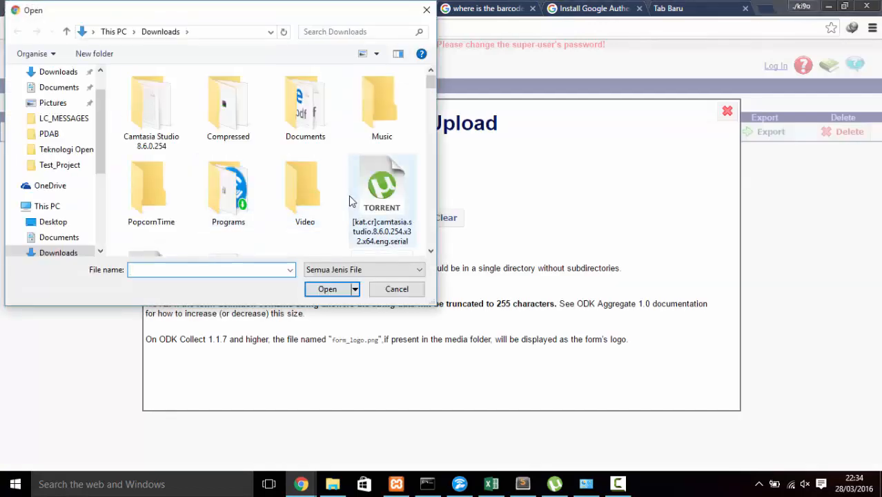
pyautogui.click(310, 195)
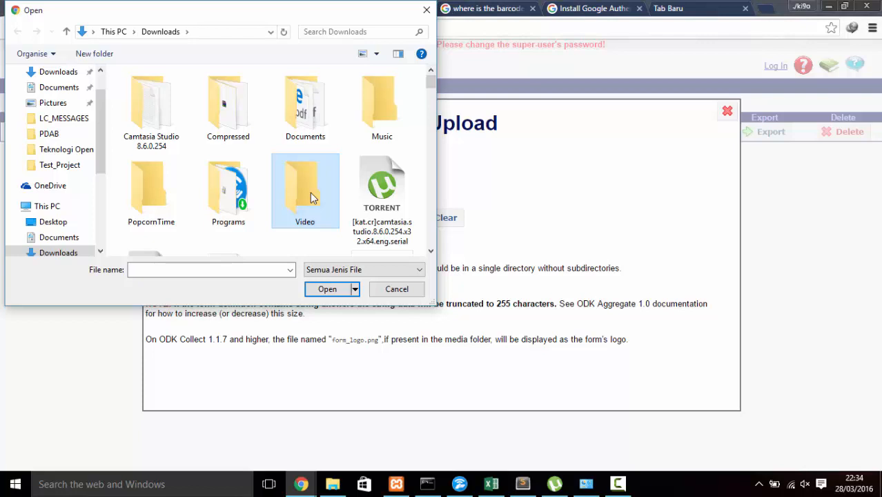
pyautogui.press('s')
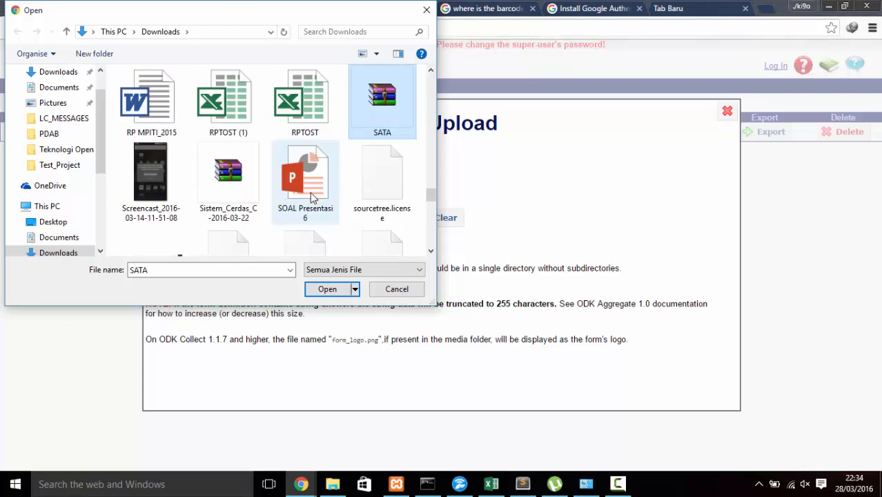
pyautogui.press('s')
pyautogui.press('s')
pyautogui.press('s')
pyautogui.press('s')
pyautogui.press('s')
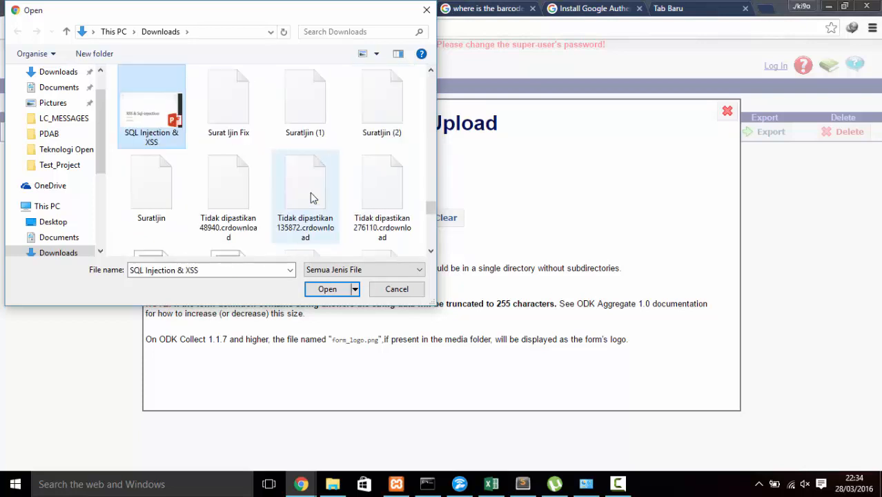
pyautogui.click(236, 119)
pyautogui.click(318, 291)
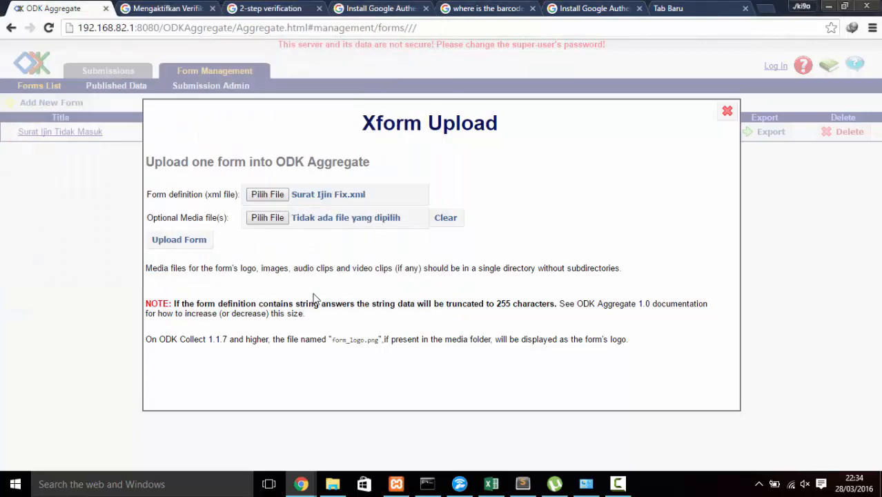
pyautogui.click(727, 111)
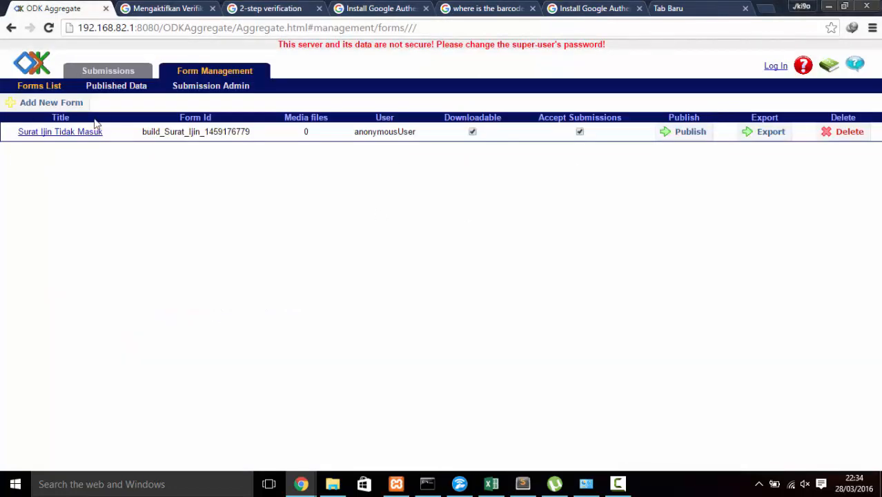
# Step: View the empty Surat Ijin Tidak Masuk submissions after dismissing the error, then switch to the phone
pyautogui.click(115, 76)
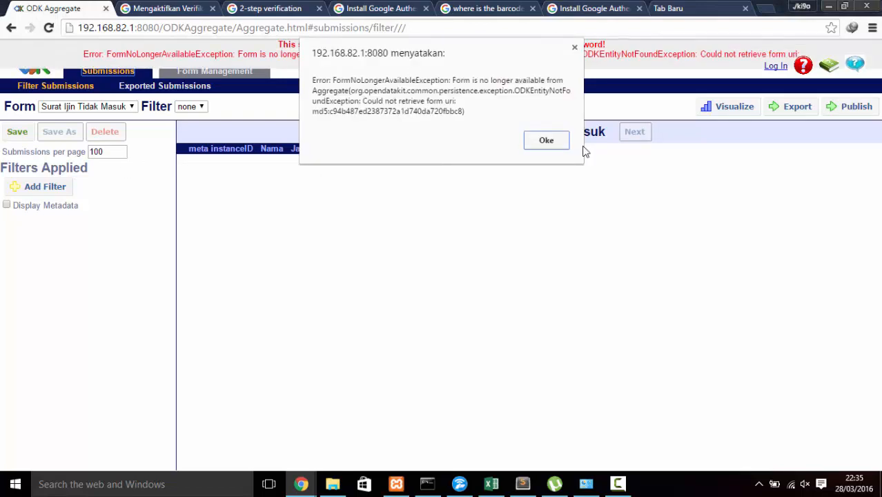
pyautogui.click(551, 146)
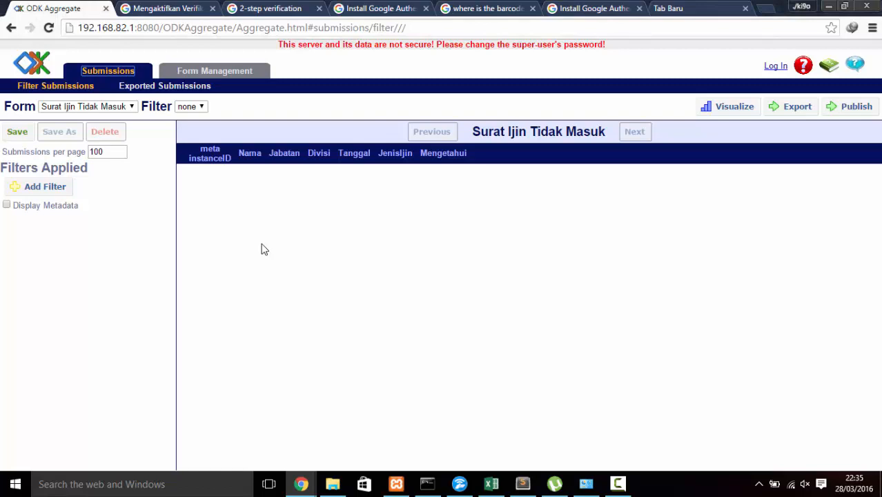
pyautogui.click(618, 483)
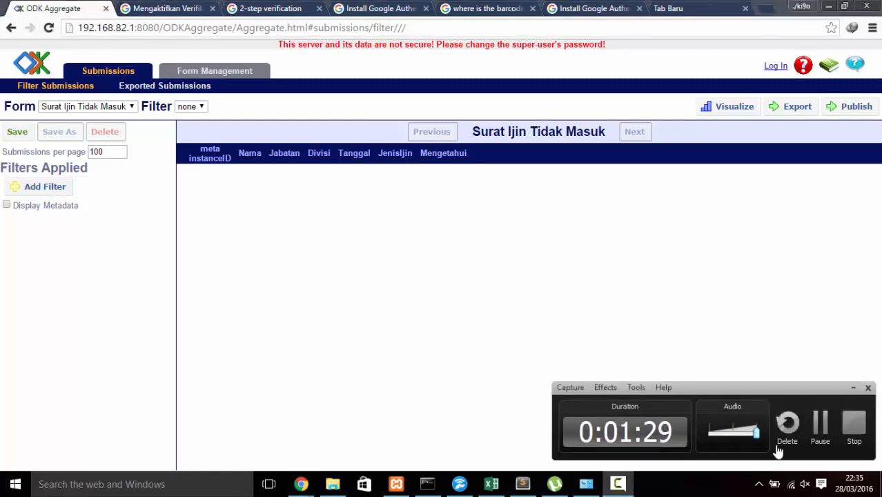
pyautogui.click(819, 424)
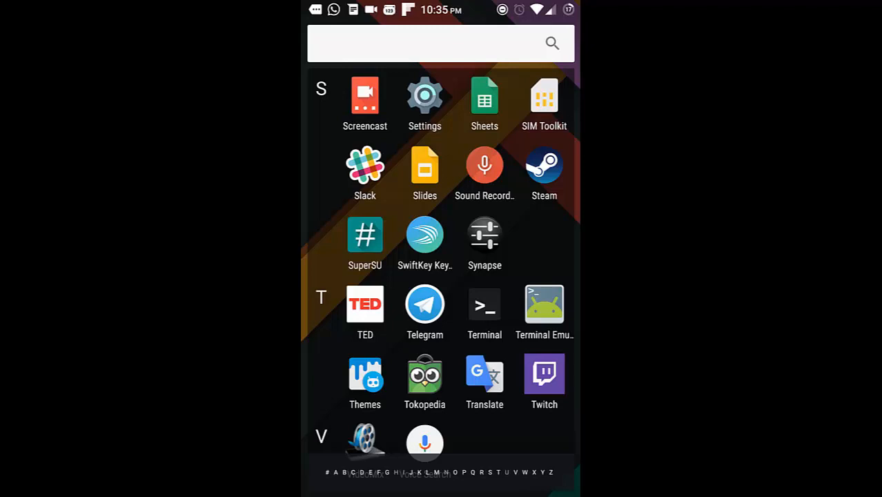
# Step: Return to the Android home screen, open the app drawer and focus the Search Apps box
pyautogui.press('Escape')
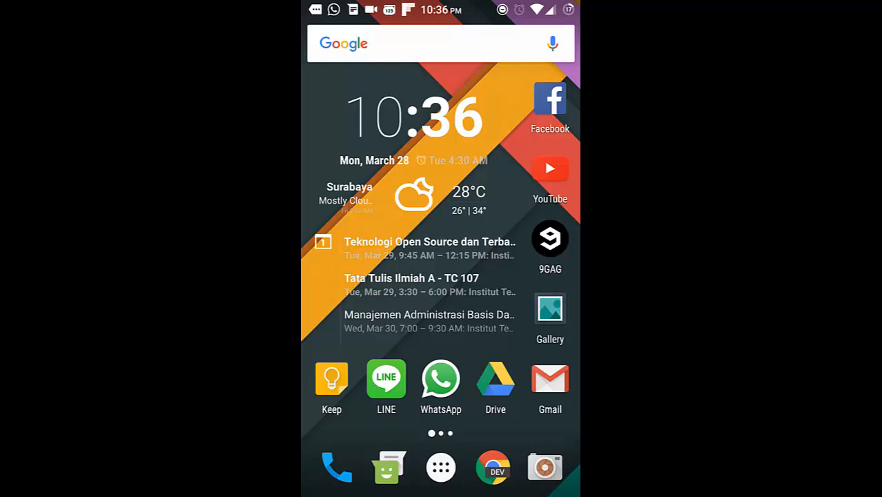
pyautogui.click(440, 467)
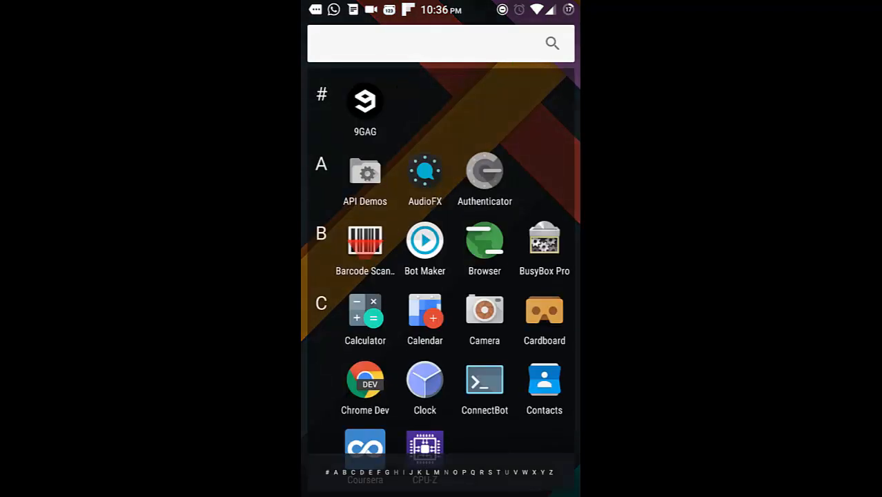
pyautogui.scroll(-15, 440, 262)
pyautogui.scroll(5, 330, 387)
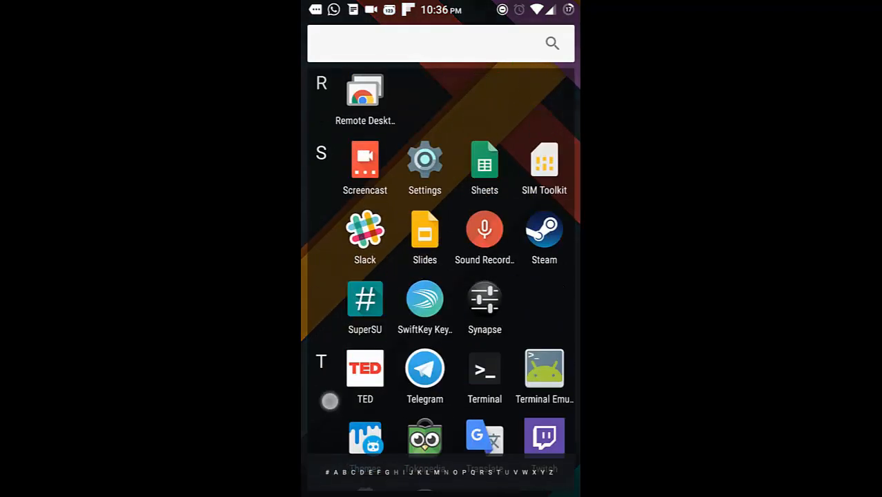
pyautogui.click(360, 27)
# Step: Launch ODK Collect via an 'Odk' search and confirm the phone is on Connectify-me Wi-Fi
pyautogui.write('Odk')
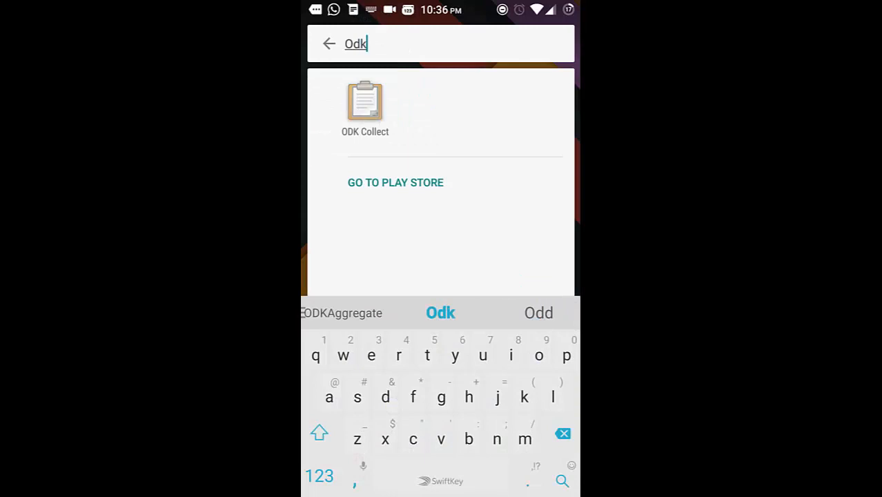
pyautogui.click(365, 103)
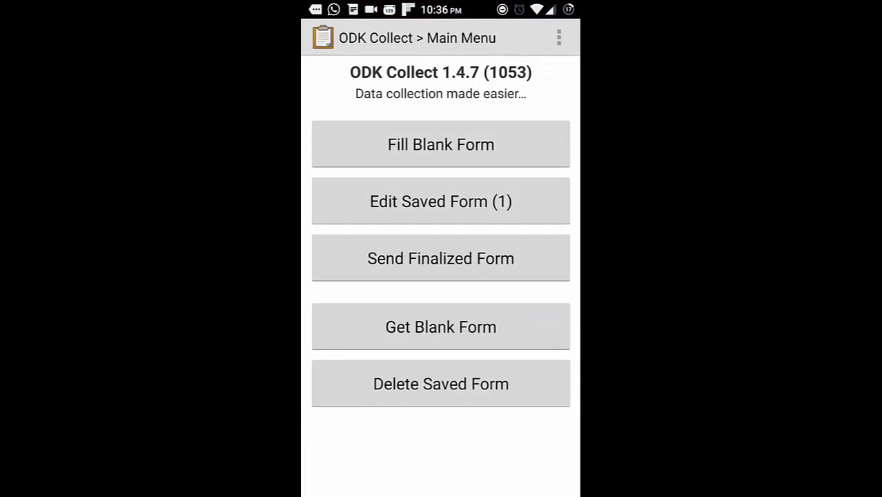
pyautogui.moveTo(338, 9); pyautogui.dragTo(353, 172)
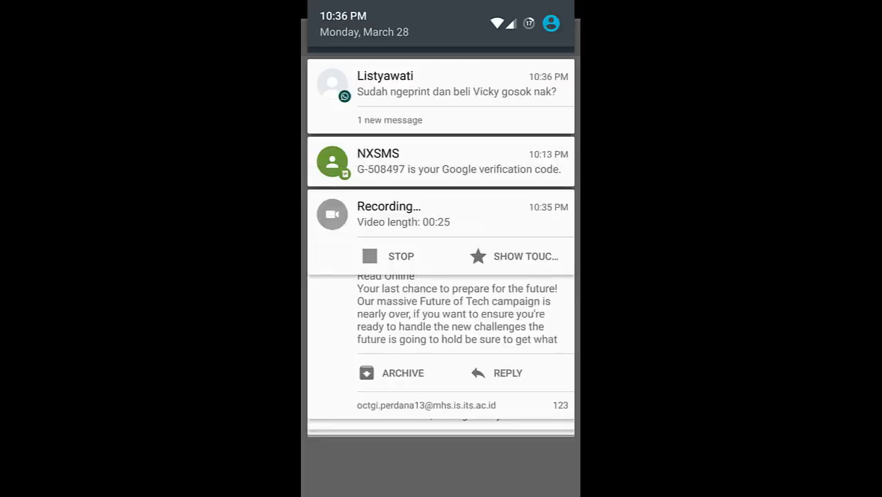
pyautogui.moveTo(359, 215); pyautogui.dragTo(358, 341)
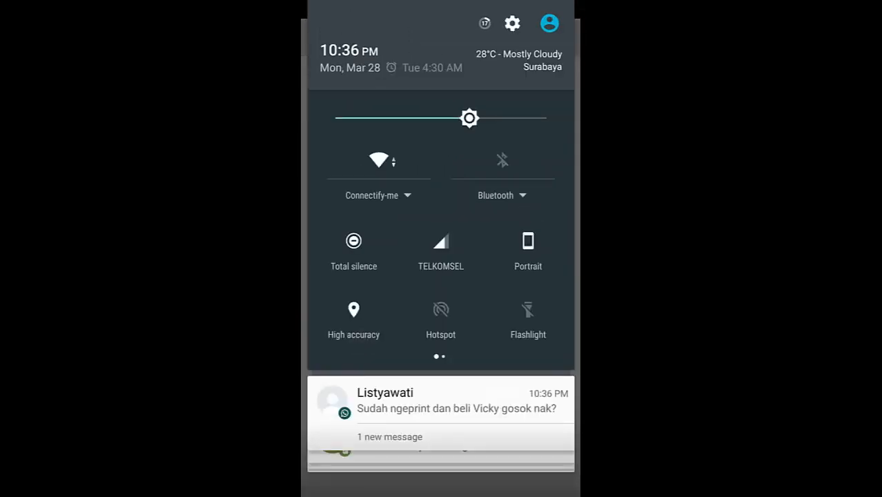
pyautogui.click(368, 172)
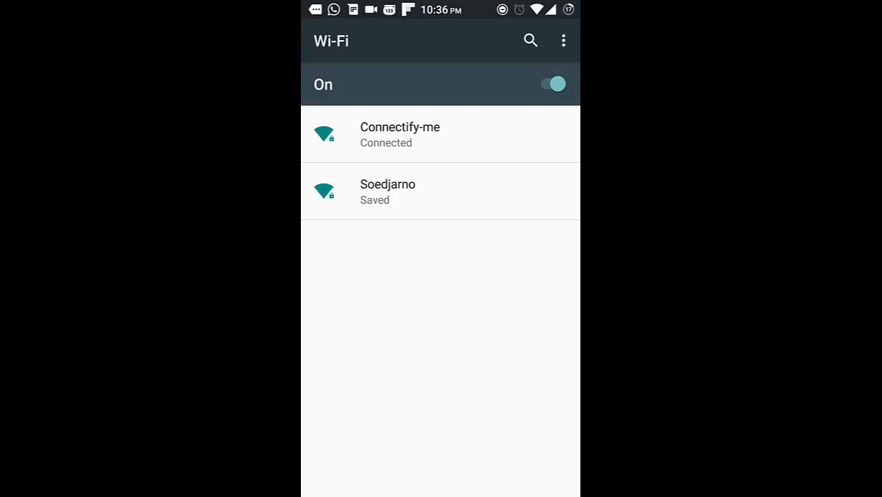
pyautogui.press('Escape')
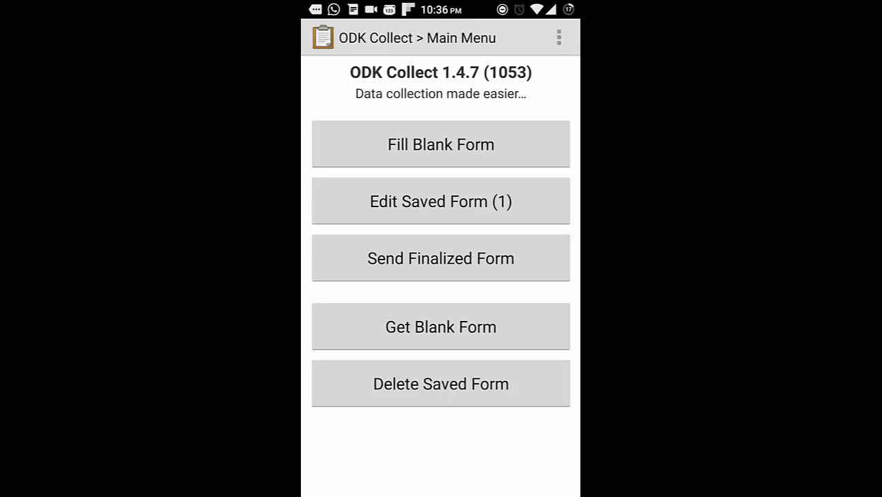
pyautogui.click(481, 328)
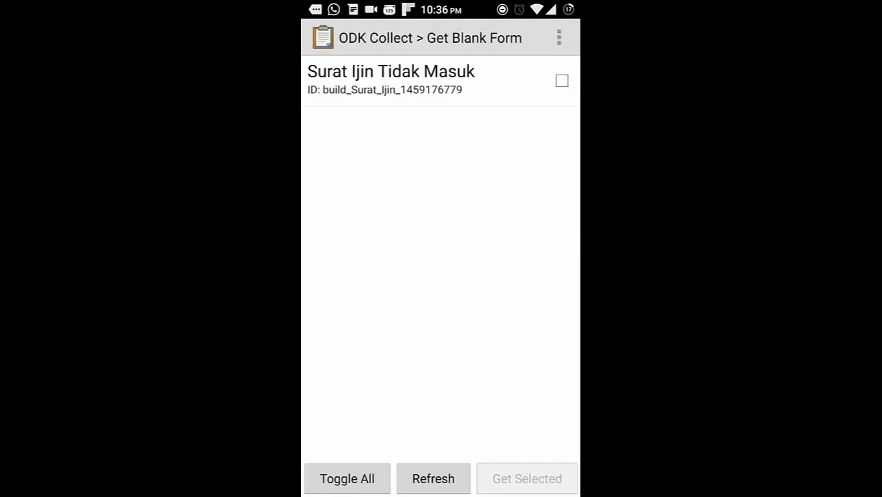
pyautogui.click(559, 38)
pyautogui.click(531, 76)
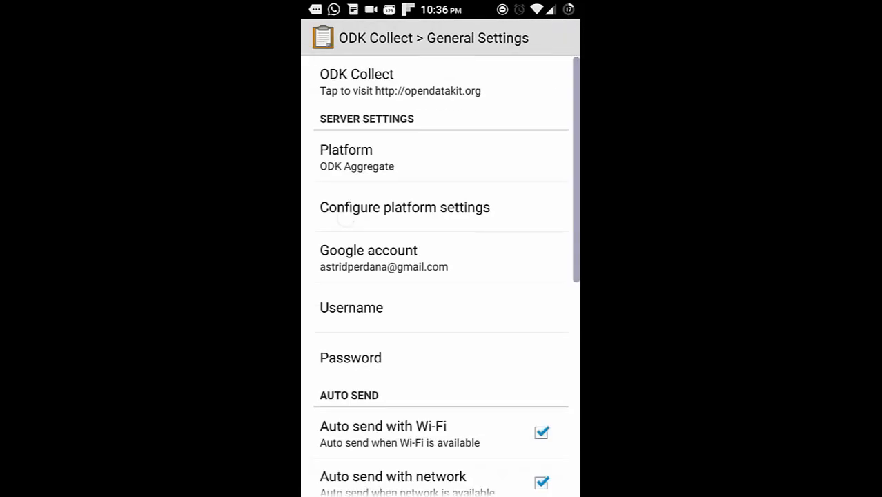
pyautogui.click(345, 215)
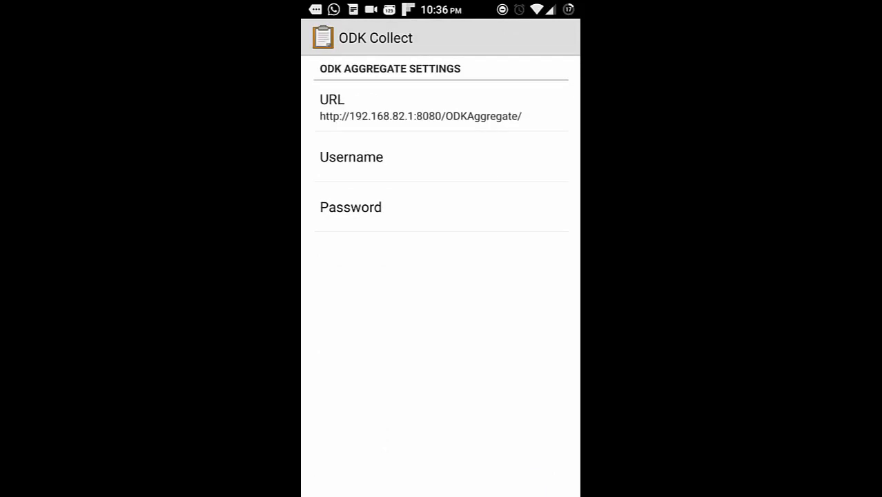
pyautogui.click(420, 107)
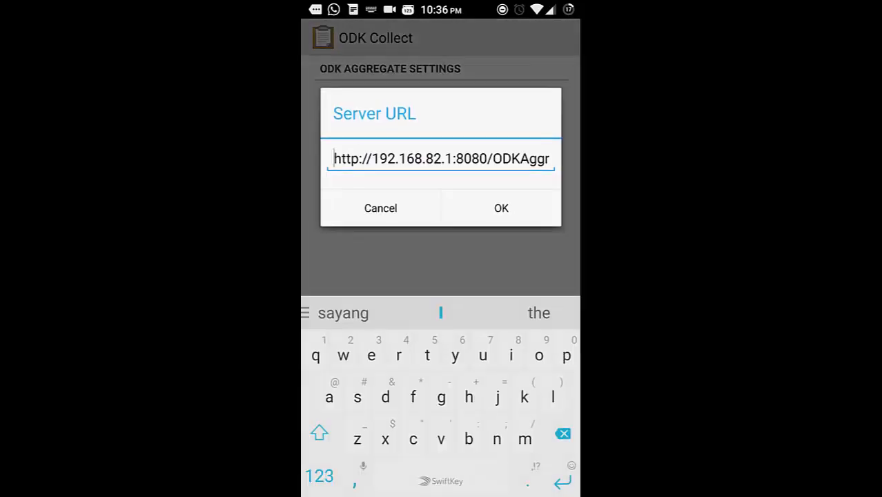
pyautogui.moveTo(418, 150); pyautogui.dragTo(345, 153)
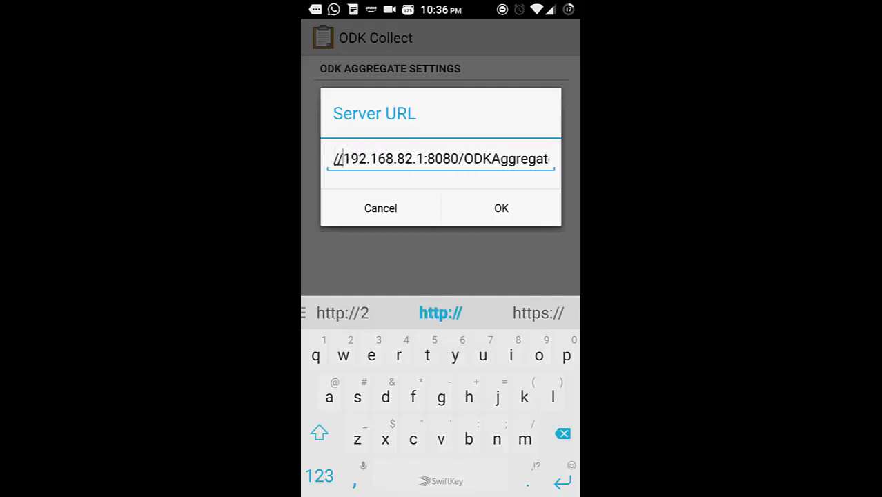
pyautogui.click(516, 213)
pyautogui.press('Escape')
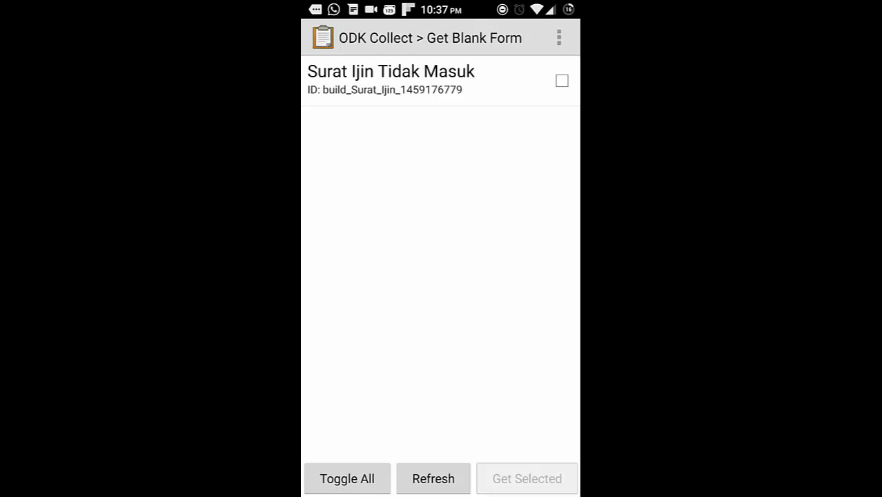
# Step: Download the Surat Ijin Tidak Masuk form to the phone and list the blank forms to fill
pyautogui.click(561, 80)
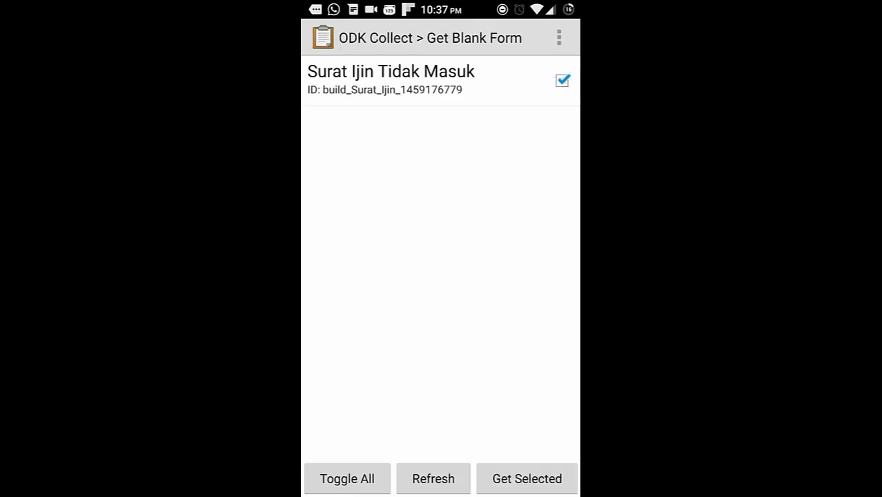
pyautogui.click(522, 473)
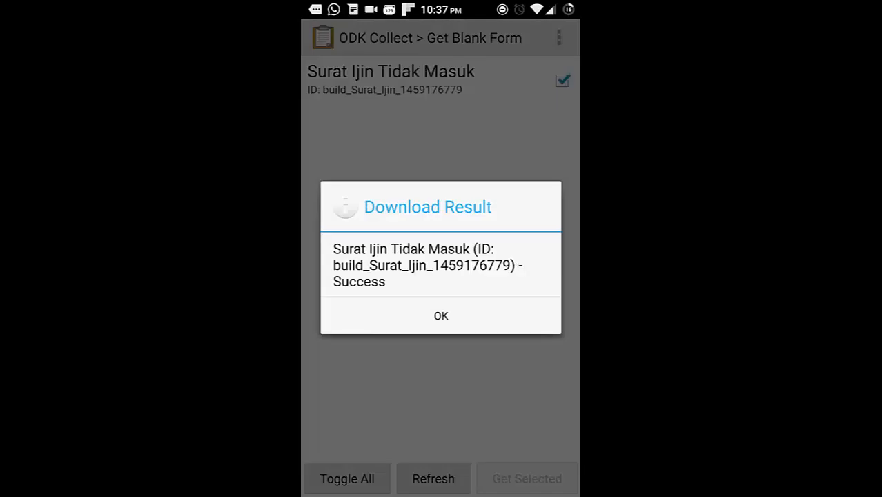
pyautogui.click(460, 319)
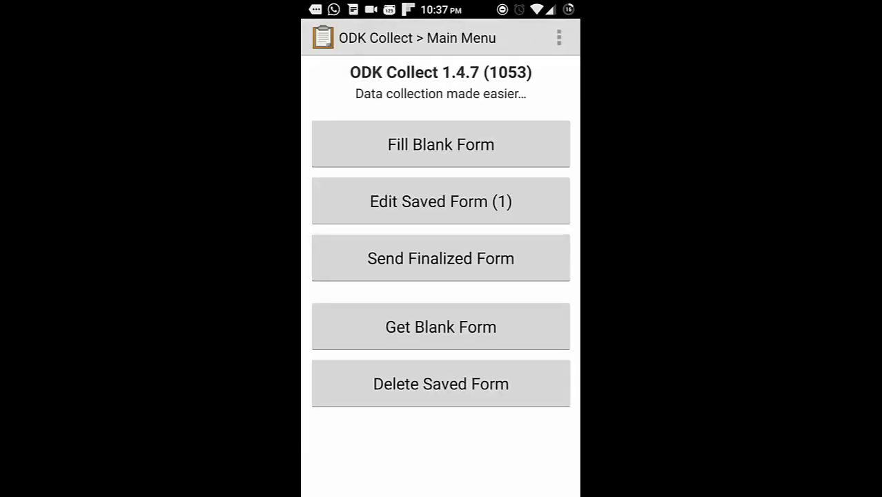
pyautogui.click(441, 144)
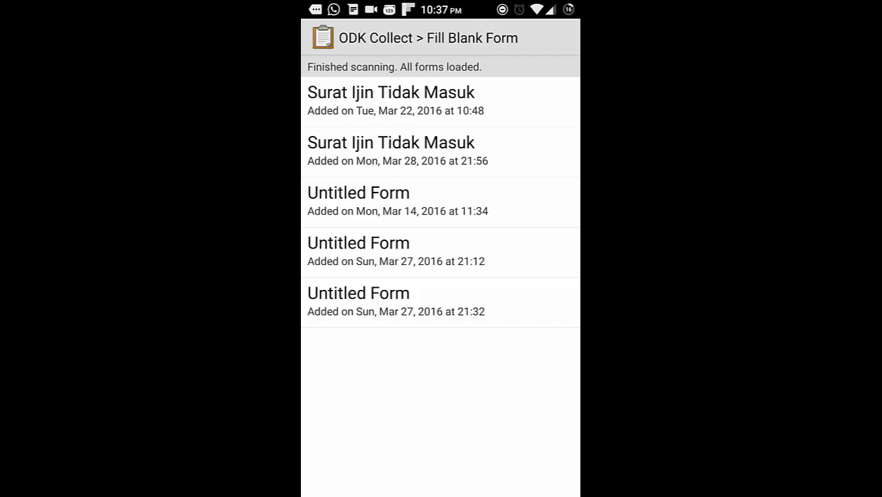
# Step: Open the Mar 28 Surat Ijin Tidak Masuk form and select a staff member's name for Nama
pyautogui.click(502, 158)
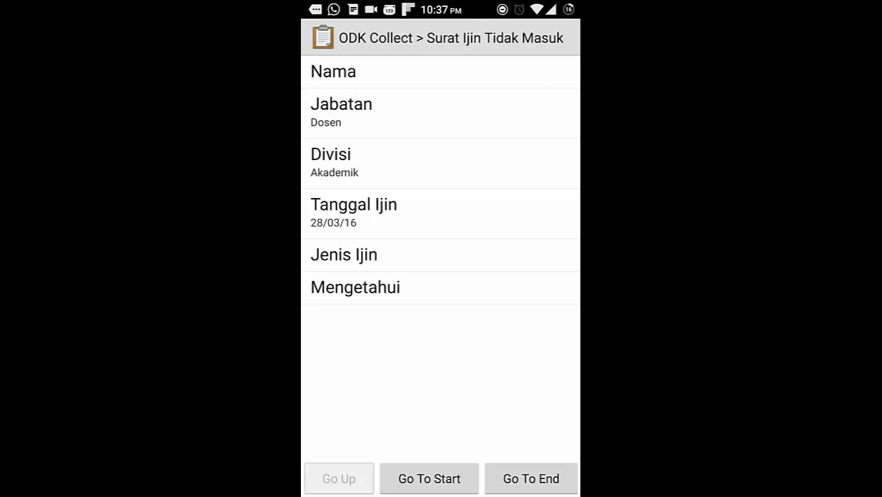
pyautogui.click(427, 476)
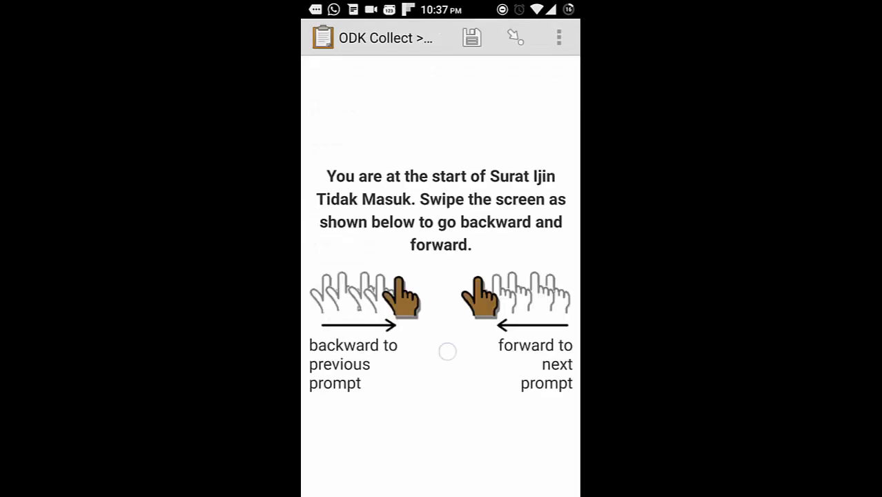
pyautogui.moveTo(448, 350); pyautogui.dragTo(359, 351)
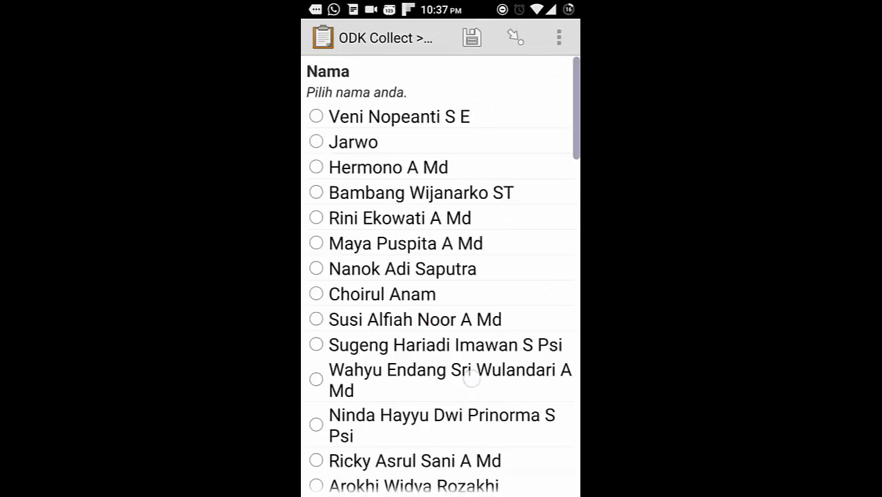
pyautogui.scroll(-5, 441, 276)
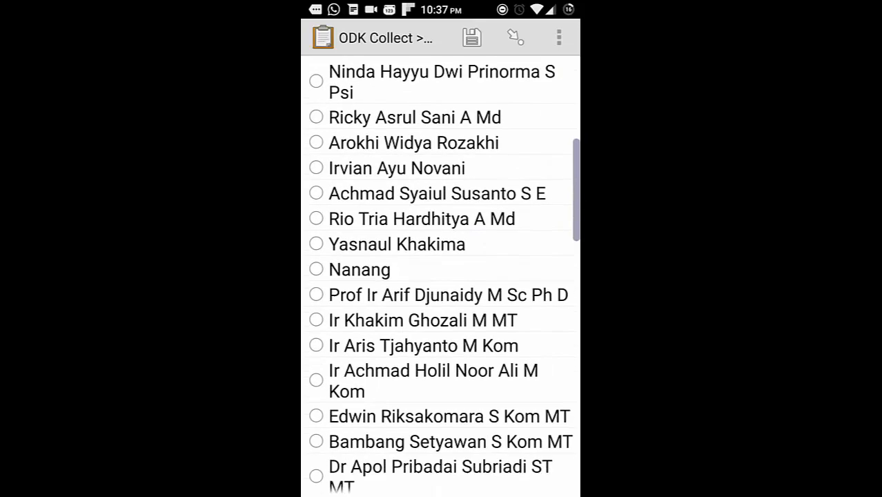
pyautogui.scroll(-3, 463, 372)
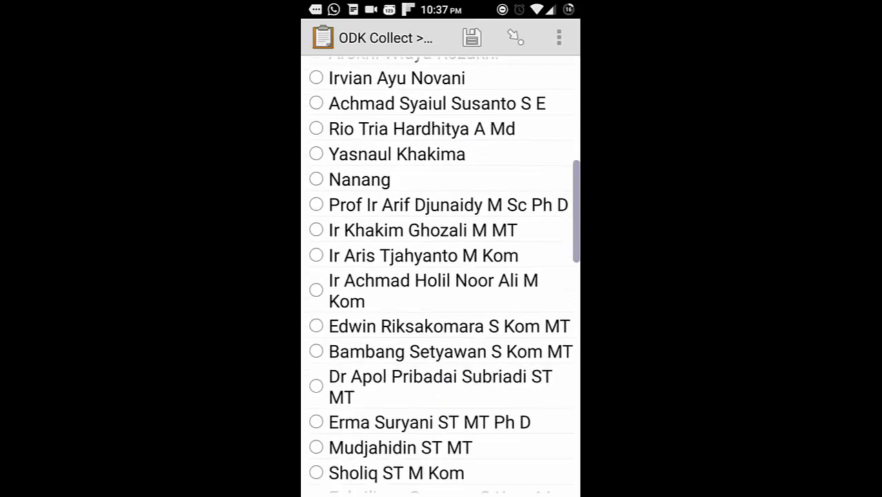
pyautogui.scroll(-5, 440, 276)
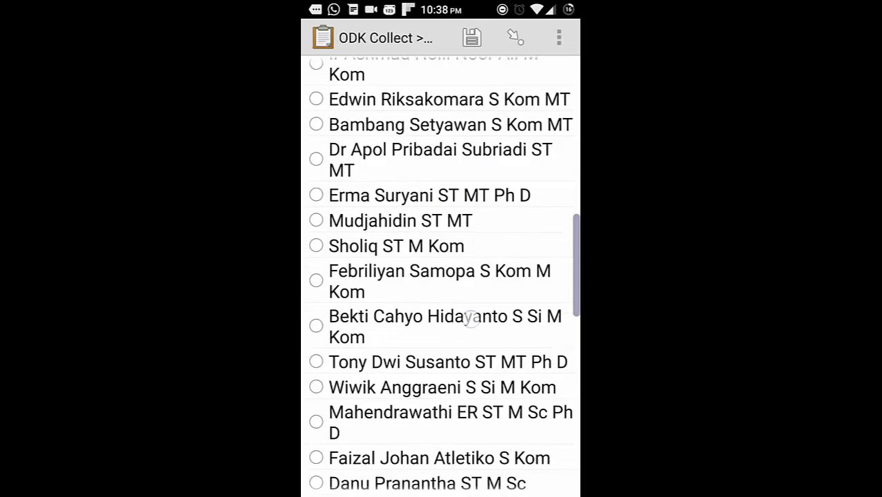
pyautogui.scroll(-2, 473, 310)
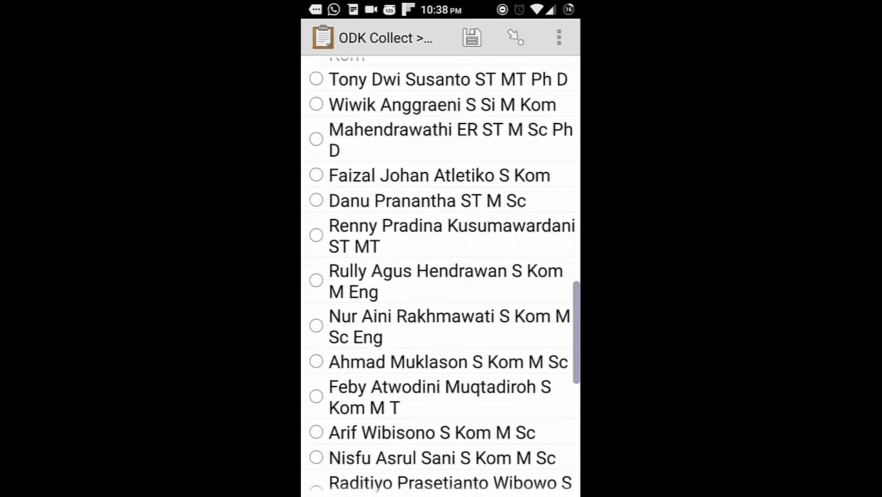
pyautogui.click(367, 331)
pyautogui.moveTo(516, 353); pyautogui.dragTo(359, 373)
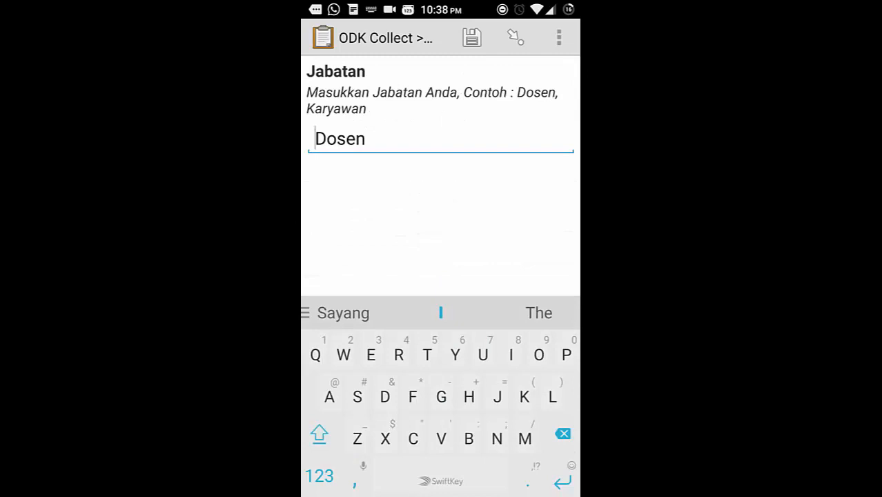
# Step: Change the Divisi answer from Akademik to 'Akademik IKTI'
pyautogui.moveTo(458, 260); pyautogui.dragTo(332, 263)
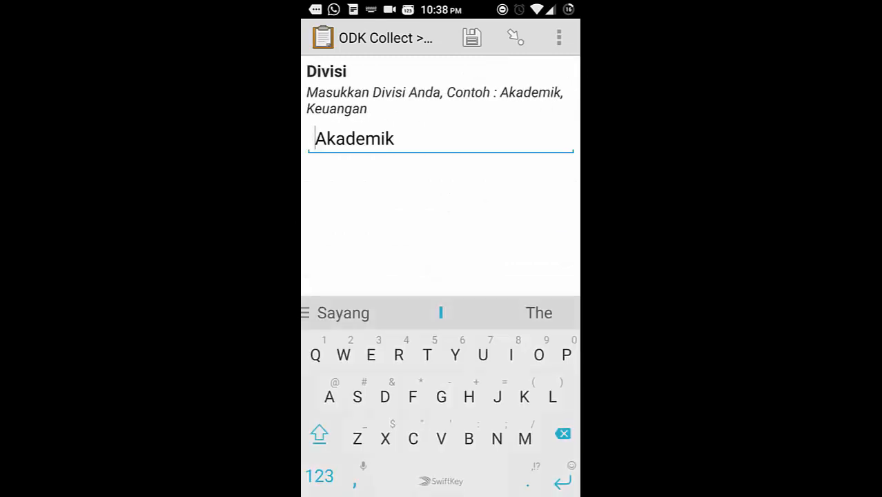
pyautogui.click(498, 150)
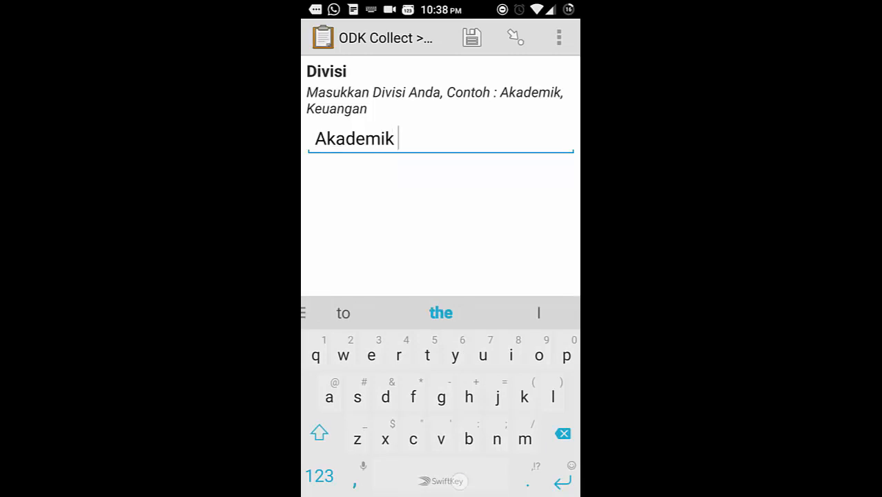
pyautogui.press('shift')
pyautogui.write('I')
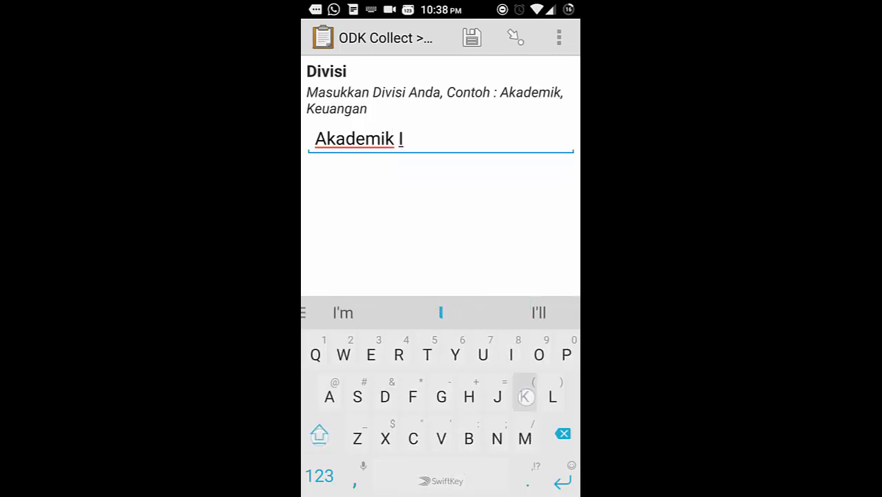
pyautogui.write('KTI')
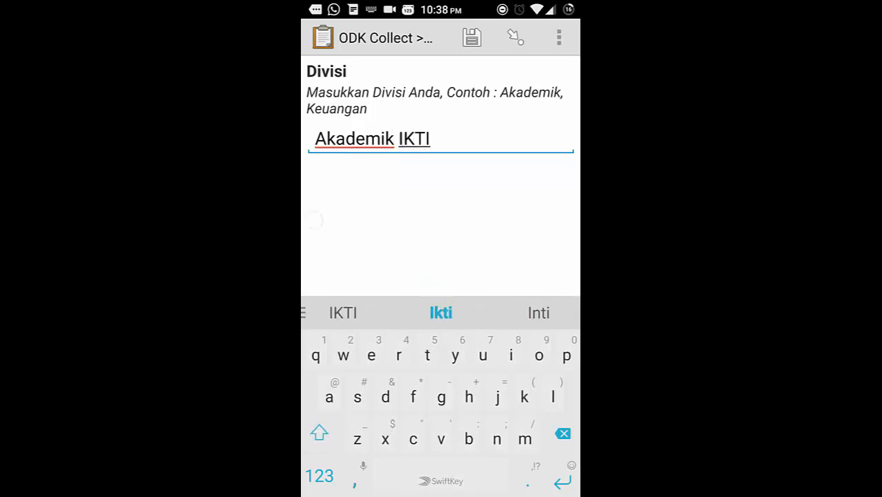
# Step: Set Tanggal Ijin to 1 April 2016 in the calendar
pyautogui.moveTo(525, 228); pyautogui.dragTo(359, 228)
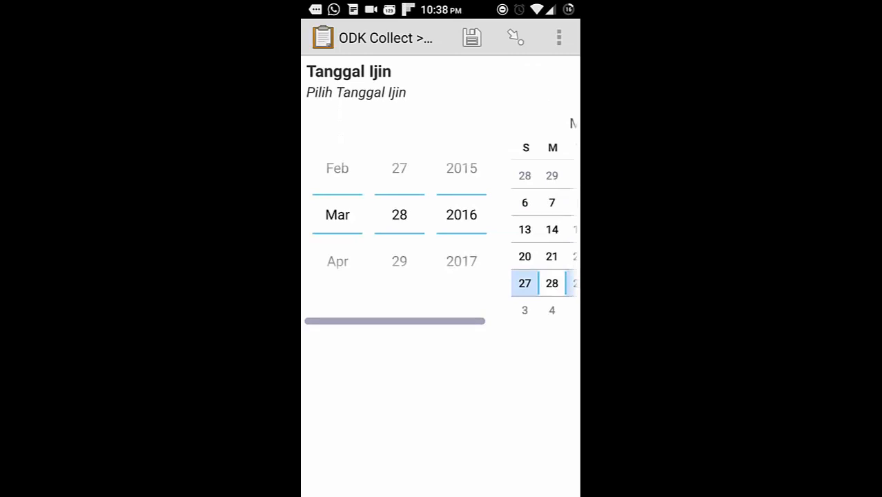
pyautogui.moveTo(538, 245); pyautogui.dragTo(451, 267)
pyautogui.moveTo(523, 263)
pyautogui.mouseDown()
pyautogui.moveTo(496, 265)
pyautogui.moveTo(520, 279)
pyautogui.mouseUp()
pyautogui.click(532, 283)
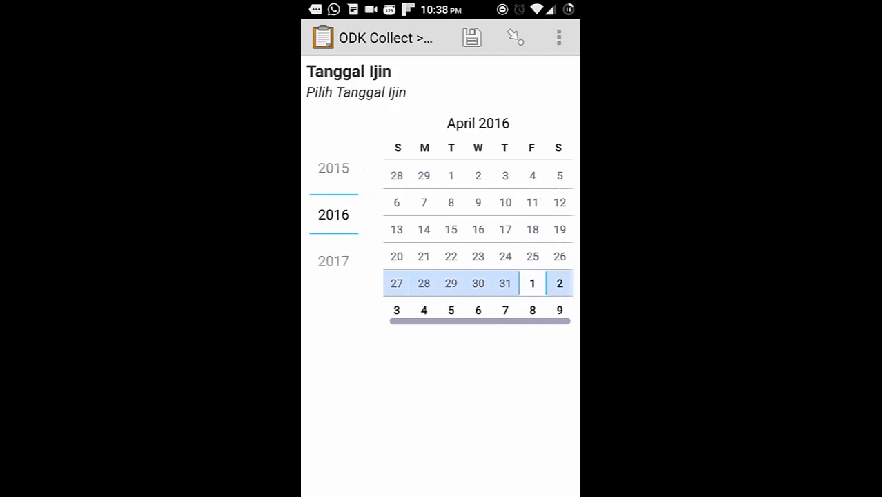
# Step: Remove the stray 'If' from the Divisi answer, then advance to the Jenis Ijin question
pyautogui.moveTo(449, 368)
pyautogui.mouseDown()
pyautogui.moveTo(504, 362)
pyautogui.moveTo(423, 366)
pyautogui.mouseUp()
pyautogui.click(564, 439)
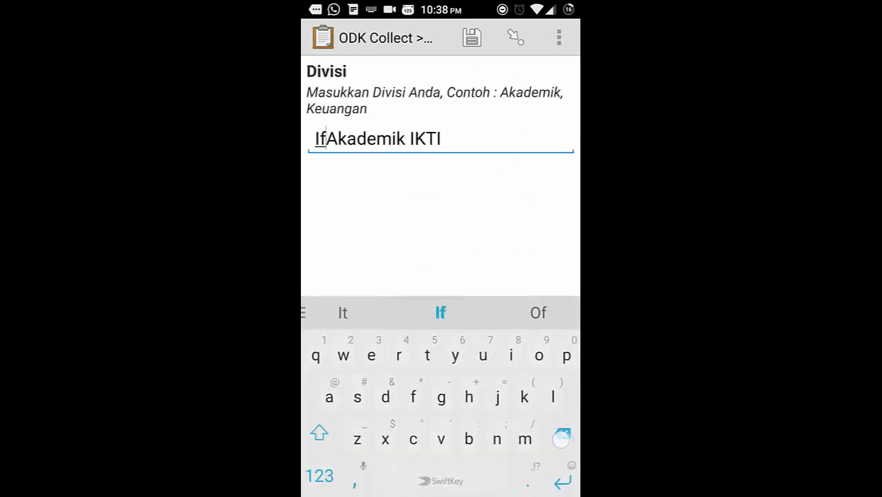
pyautogui.click(564, 440)
pyautogui.click(564, 439)
pyautogui.moveTo(404, 261); pyautogui.dragTo(343, 261)
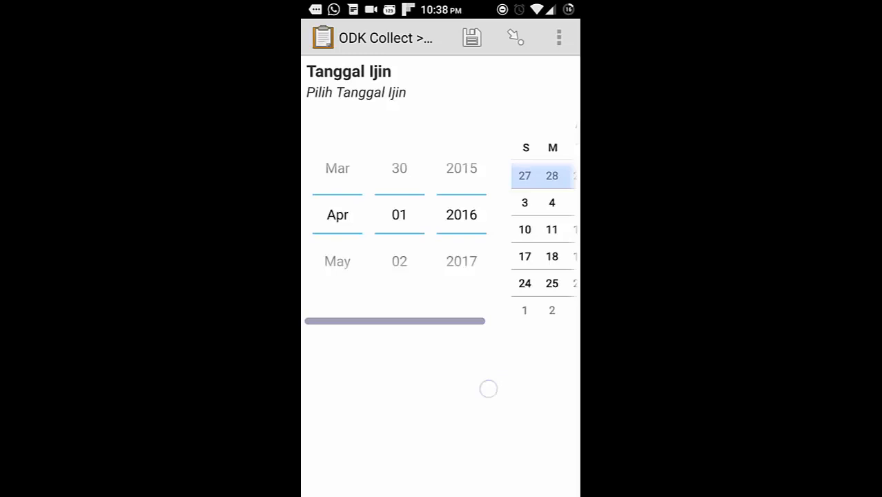
pyautogui.moveTo(488, 388); pyautogui.dragTo(424, 416)
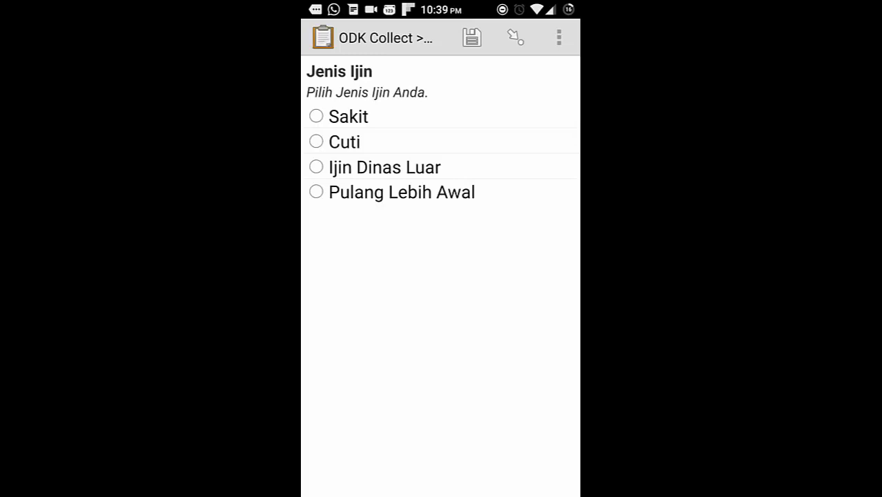
# Step: Choose Ijin Dinas Luar as permit type, tick Sekjur and Kajur, and reach the form's end
pyautogui.click(402, 165)
pyautogui.moveTo(508, 336); pyautogui.dragTo(447, 347)
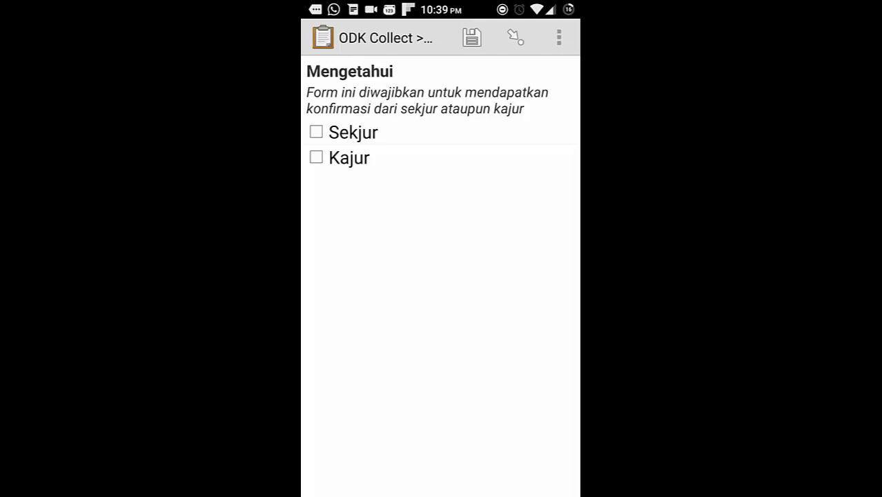
pyautogui.click(353, 132)
pyautogui.click(349, 158)
pyautogui.moveTo(507, 291); pyautogui.dragTo(416, 320)
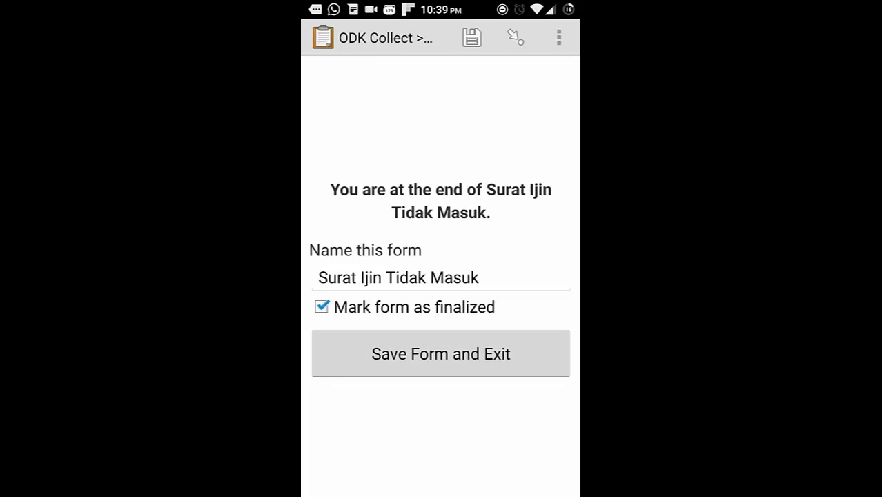
# Step: Append 'send by' and the sender's name to the form name, save it finalized, then view Send Finalized Form
pyautogui.click(514, 283)
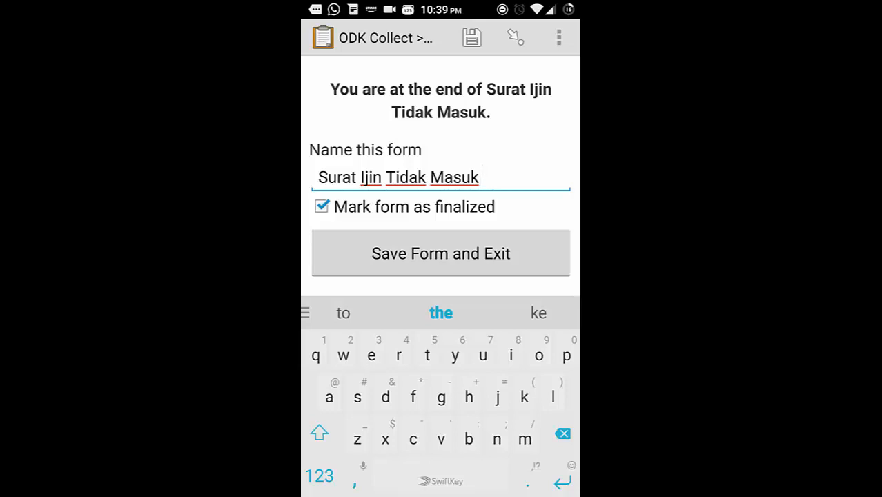
pyautogui.write('send ')
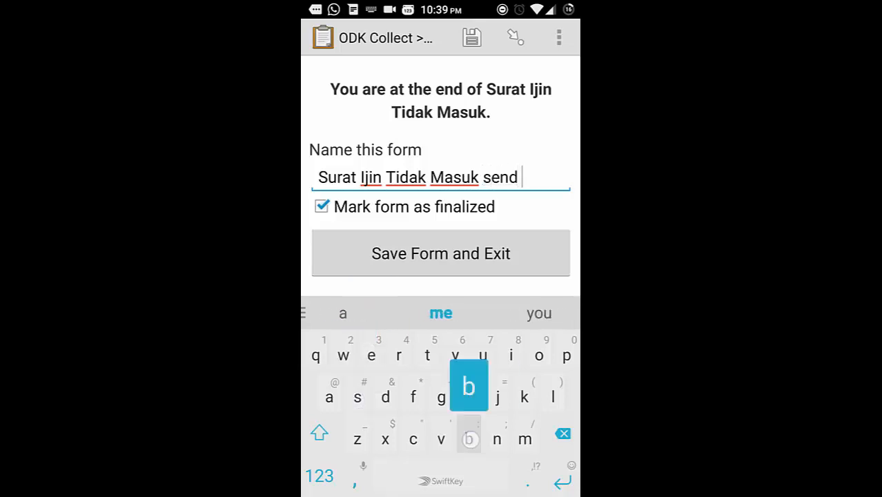
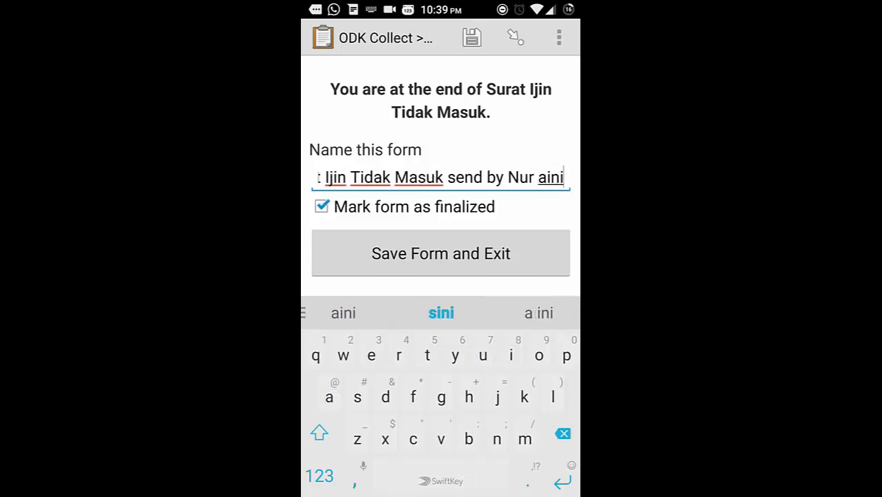
pyautogui.click(335, 254)
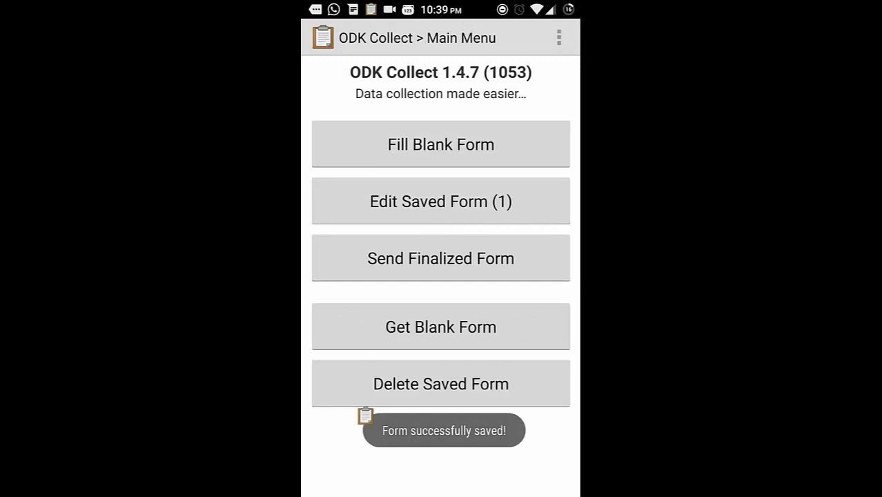
pyautogui.click(506, 258)
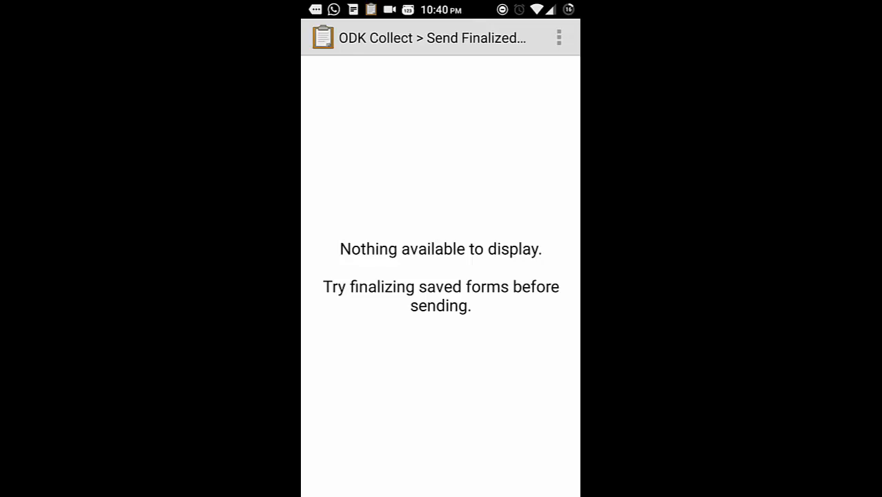
# Step: Check the ODK Autosend notification, then reload ODK Aggregate to show the new Dosen submission
pyautogui.moveTo(342, 10); pyautogui.dragTo(345, 276)
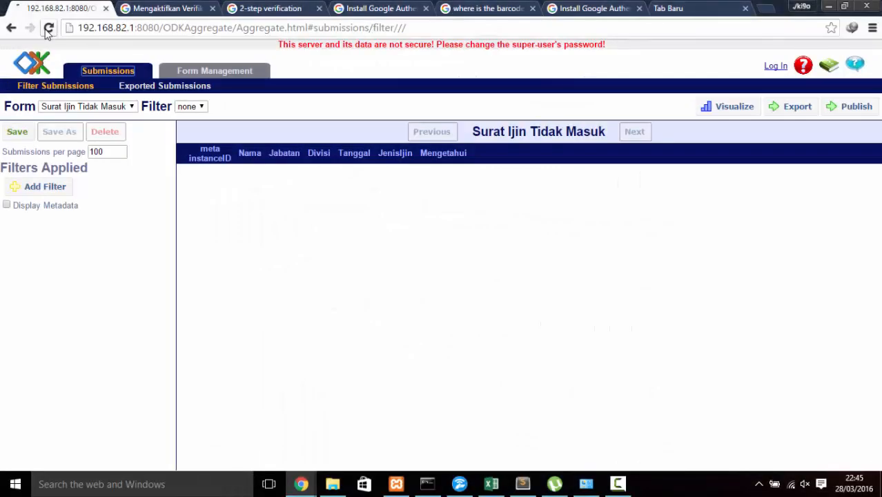
pyautogui.click(47, 28)
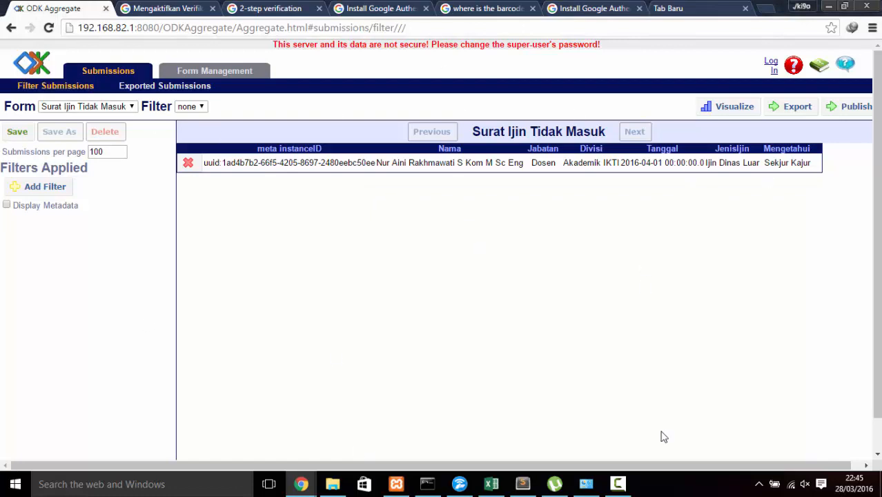
# Step: Switch from ODK Aggregate to the Word letter 'Dokumen isian' with its «NAMA», «JABATAN», «BAGIAN» fields
pyautogui.click(329, 485)
pyautogui.click(329, 484)
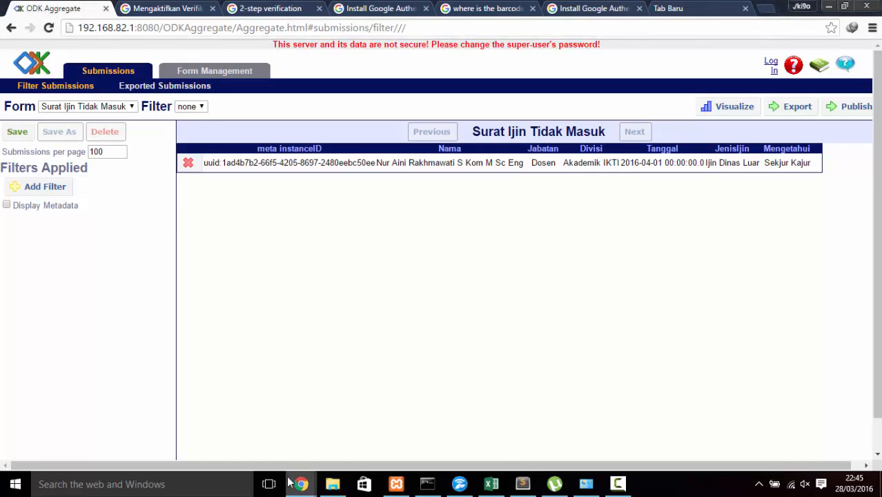
pyautogui.moveTo(337, 487)
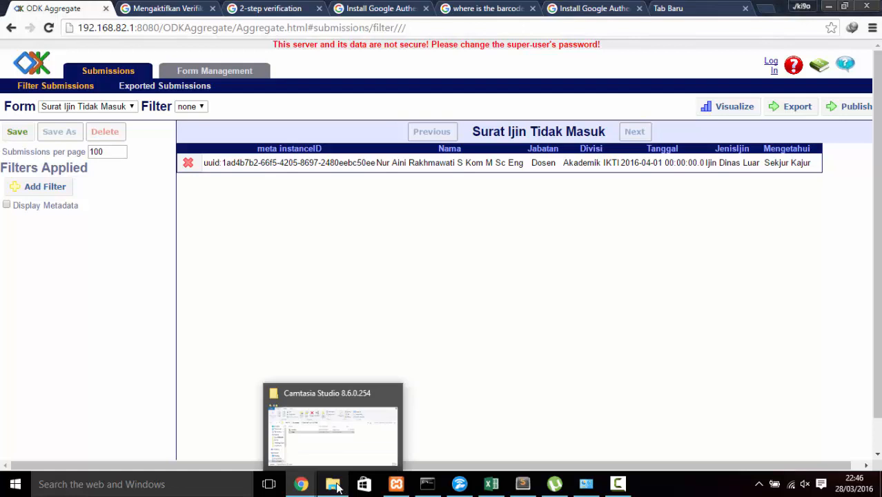
pyautogui.click(619, 484)
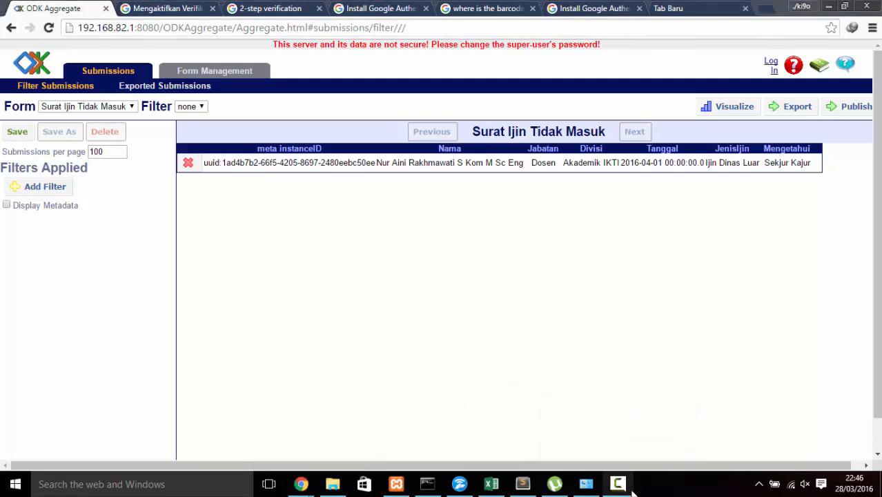
pyautogui.click(818, 422)
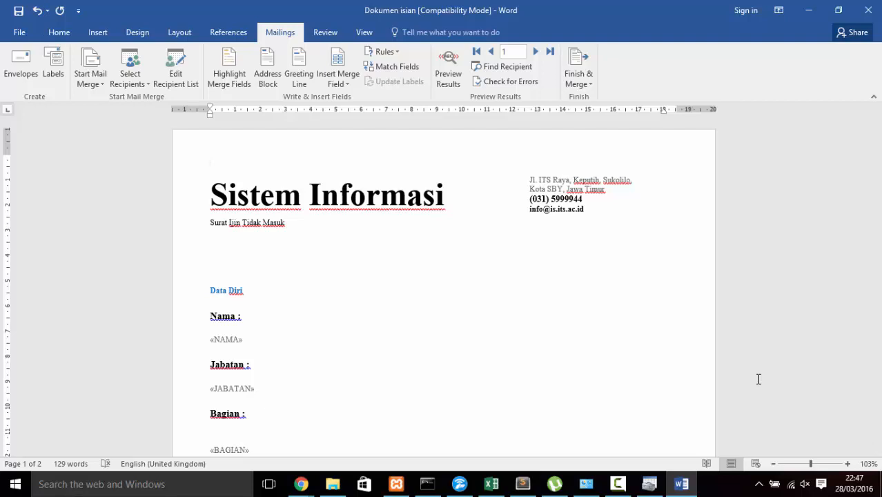
# Step: Bring the ODBC Data Source Administrator (32-bit) to the front via Task View
pyautogui.press('super+Tab')
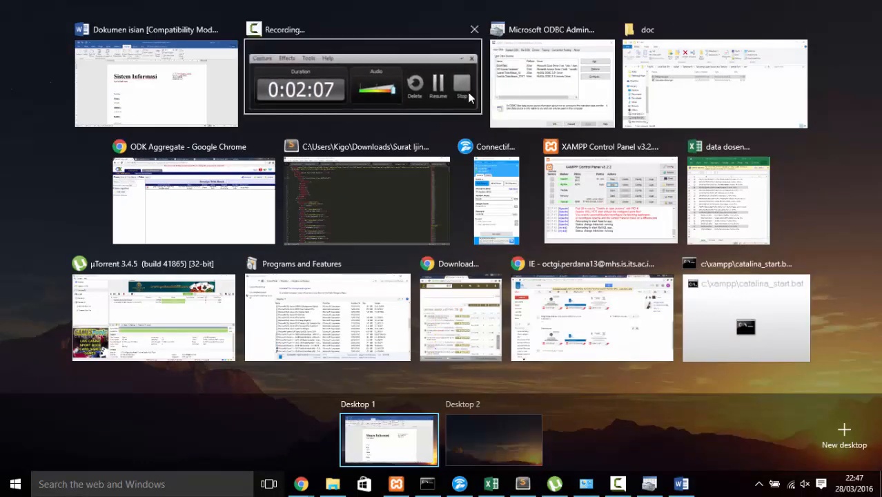
pyautogui.click(512, 89)
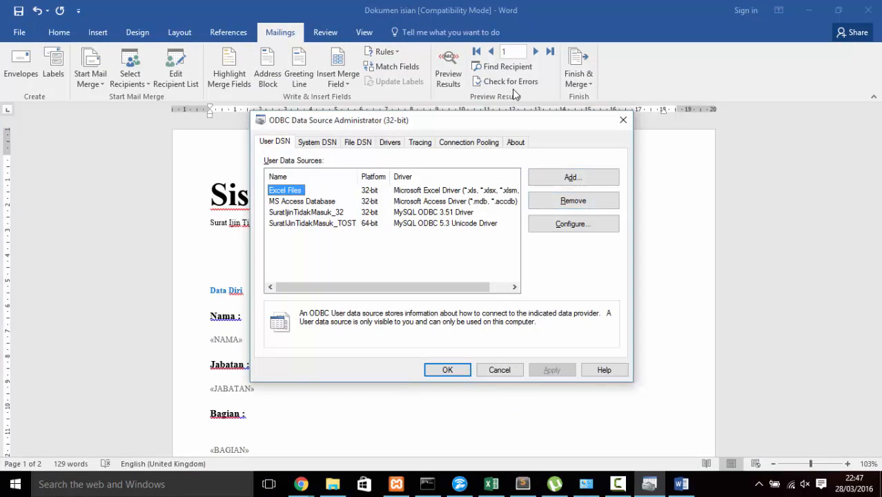
# Step: Confirm the MySQL ODBC 3.51 Driver is installed in the Drivers list
pyautogui.click(390, 142)
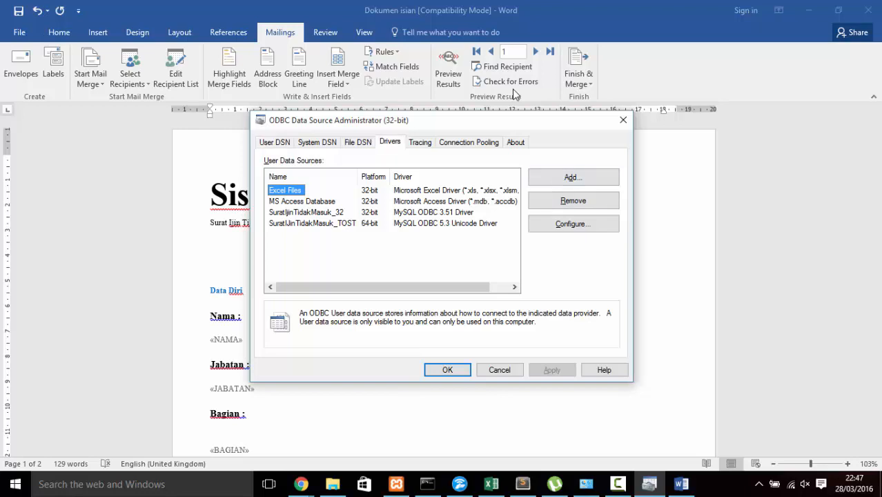
pyautogui.scroll(-1, 442, 232)
pyautogui.scroll(-4, 442, 231)
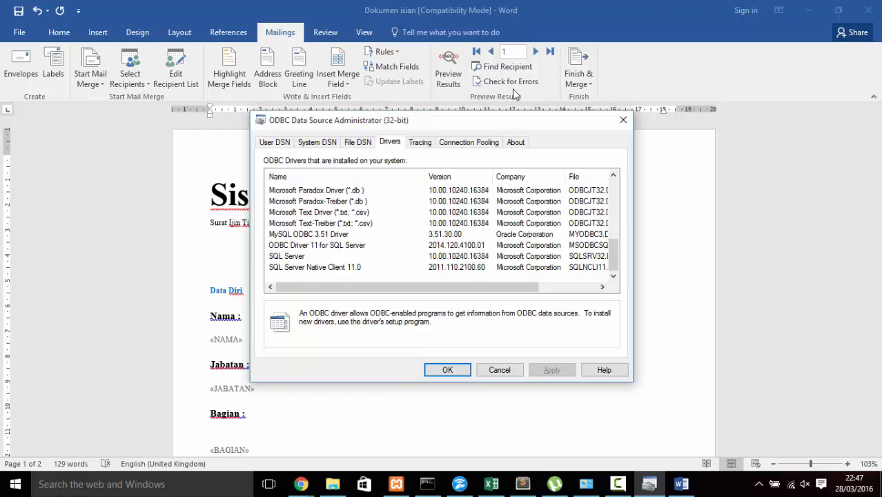
pyautogui.click(308, 234)
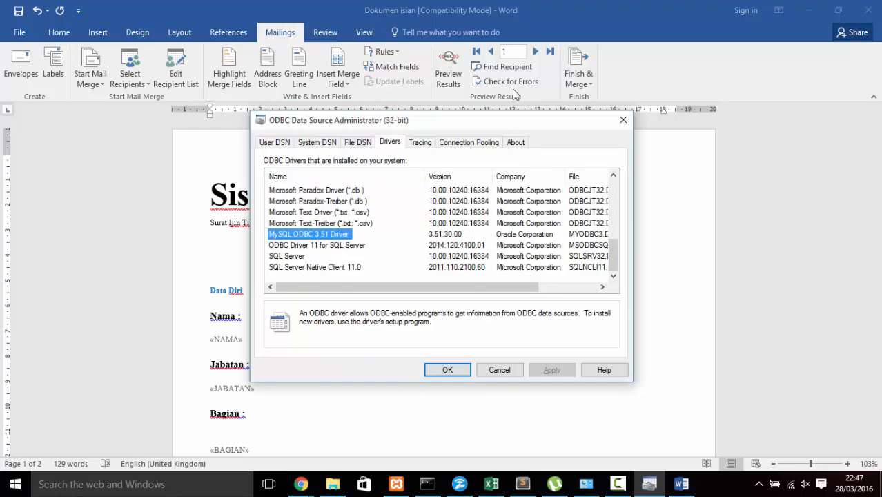
# Step: Add a new user DSN using the MySQL ODBC 3.51 Driver
pyautogui.click(275, 142)
pyautogui.click(573, 176)
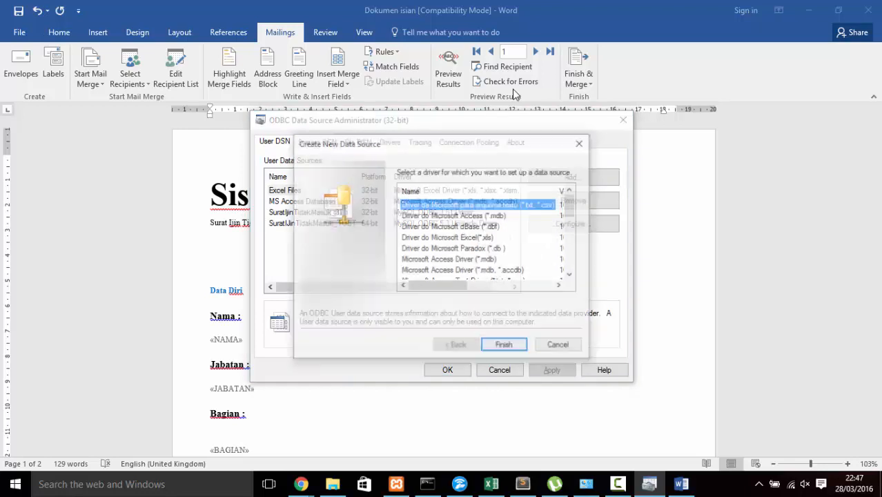
pyautogui.scroll(-5, 483, 234)
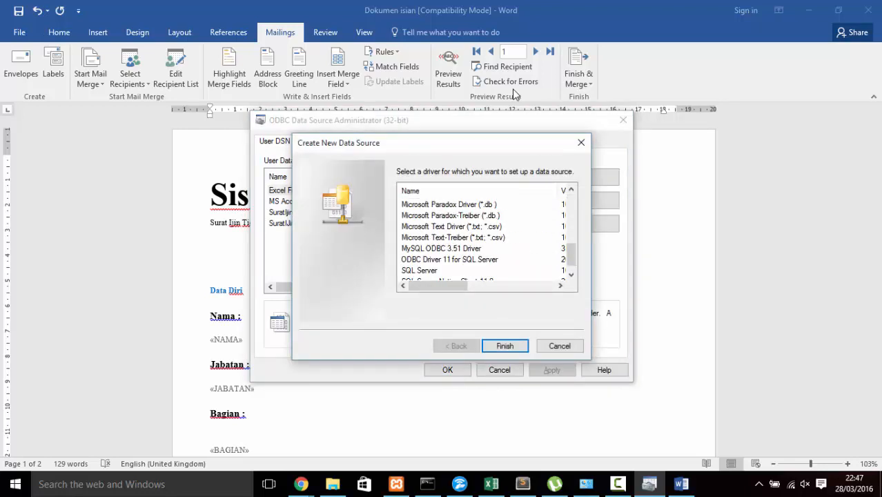
pyautogui.click(441, 248)
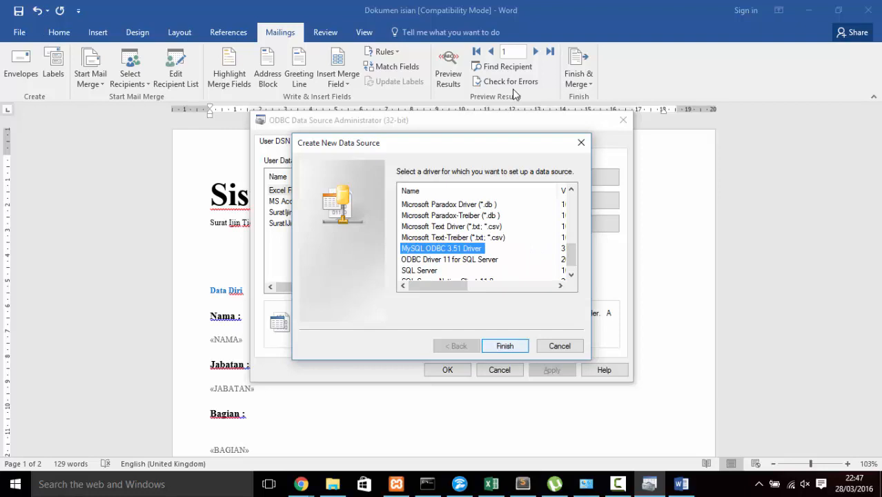
pyautogui.click(505, 346)
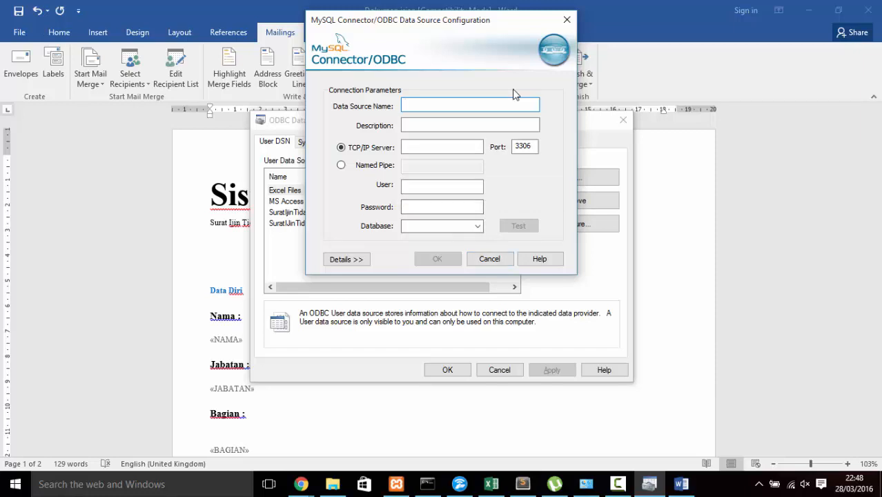
# Step: Name the data source 'Surat Ijin Tidak MAsuk' with description 'Surat Ijin Tidak Masuk'
pyautogui.write('Sura')
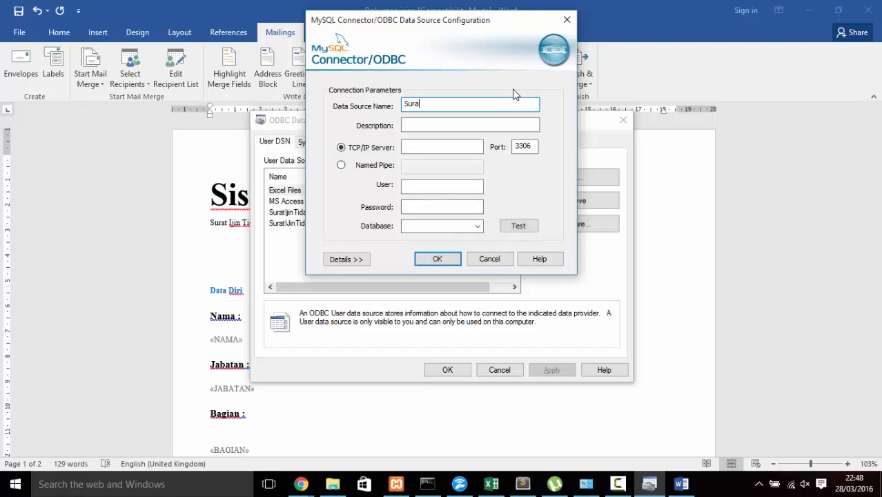
pyautogui.write('t OI')
pyautogui.press('BackSpace')
pyautogui.press('BackSpace')
pyautogui.write('Ijin Tidak MAsuk')
pyautogui.press('Tab')
pyautogui.write('Sua')
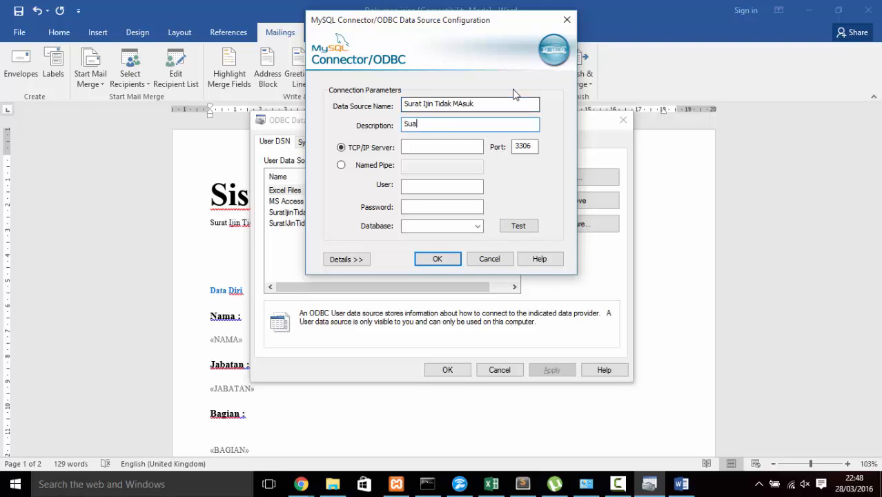
pyautogui.press('BackSpace')
pyautogui.write('rat Ijin Tidak Masuk')
# Step: Set the server to 127.0.0.1 and enter the MySQL user name and password
pyautogui.press('Tab')
pyautogui.press('Tab')
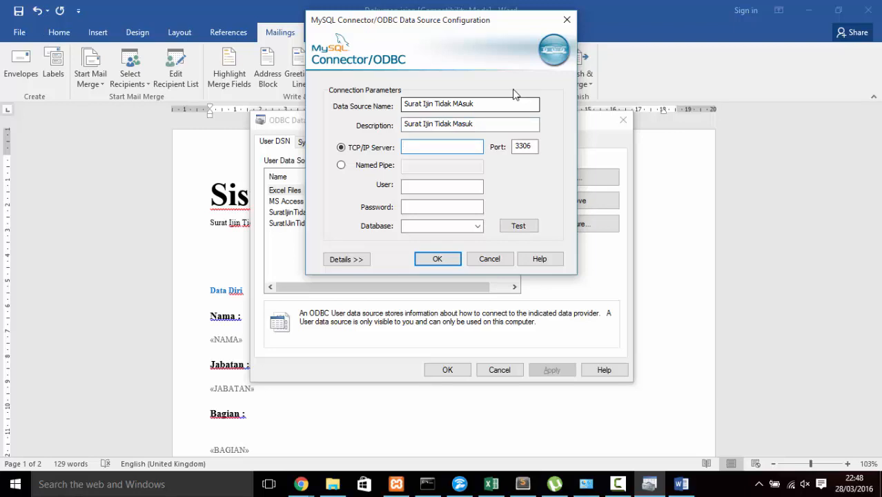
pyautogui.write('192.168.82.1')
pyautogui.press('Tab')
pyautogui.press('Tab')
pyautogui.doubleClick(446, 147)
pyautogui.write('12')
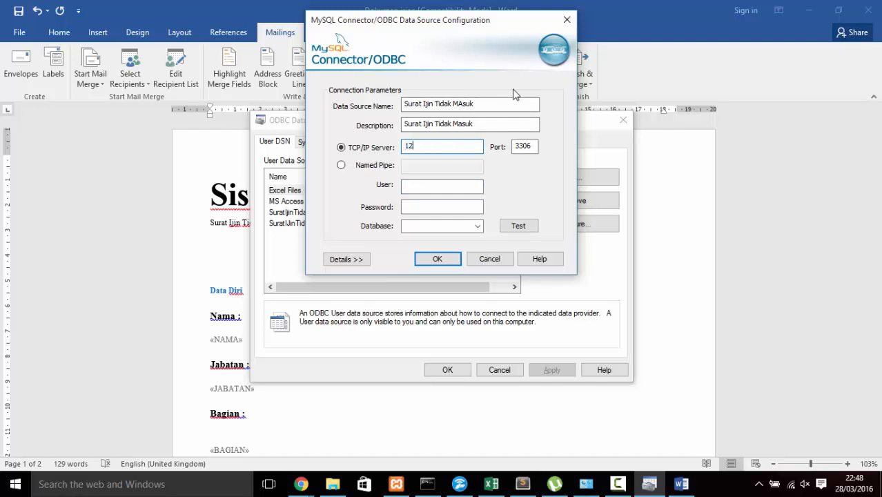
pyautogui.write('7.0.0.1')
pyautogui.press('Tab')
pyautogui.press('Tab')
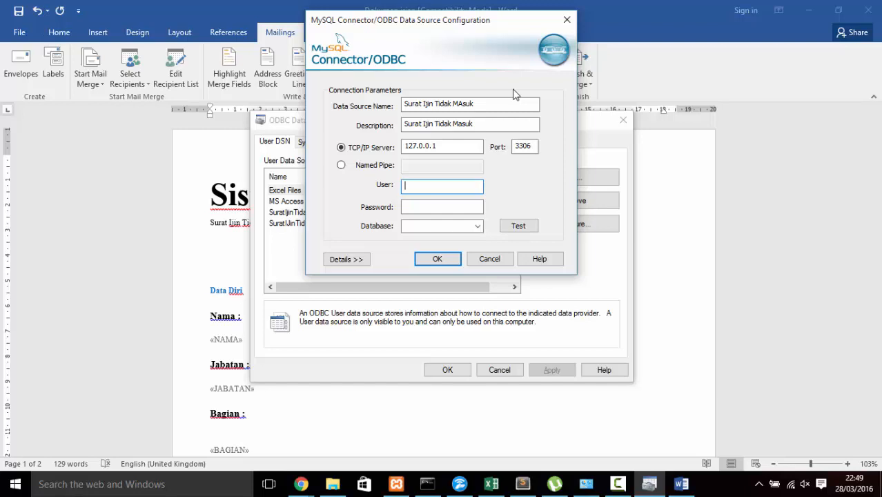
pyautogui.write('odk_user')
pyautogui.press('Tab')
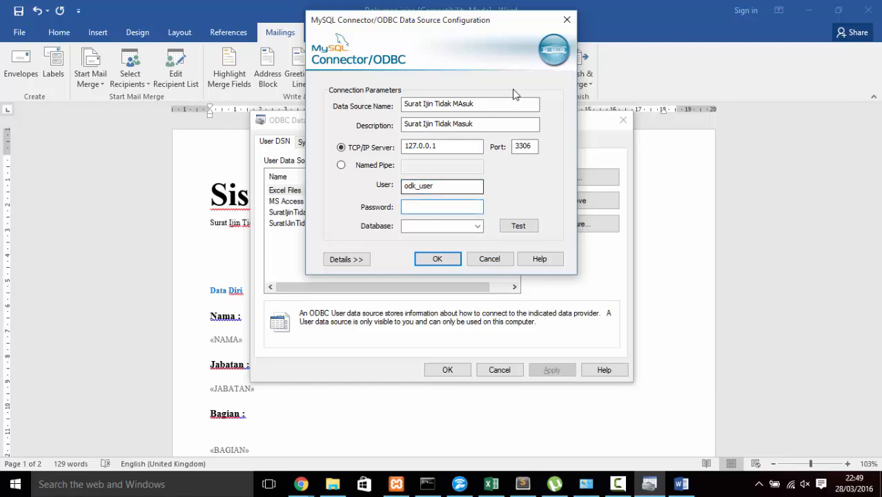
pyautogui.write('••')
pyautogui.press('BackSpace')
pyautogui.press('BackSpace')
pyautogui.write('••••')
# Step: Test the connection successfully, choose the odk_prod database, and close the setup
pyautogui.click(518, 226)
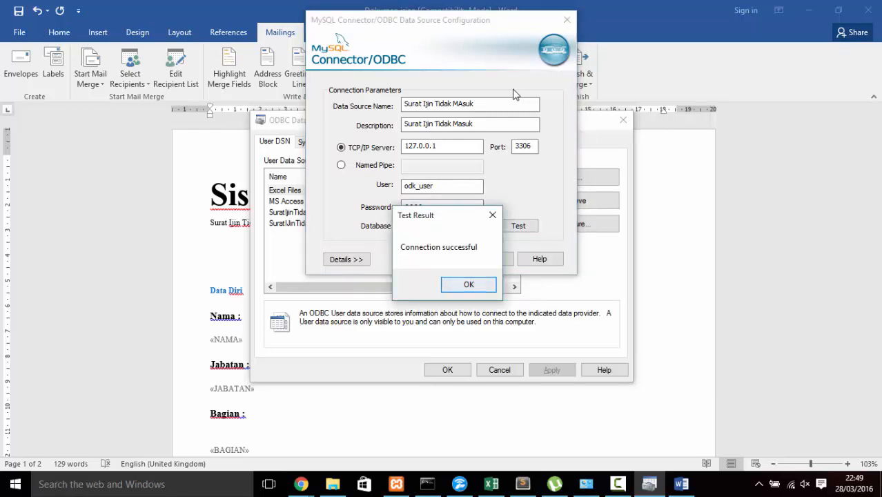
pyautogui.click(468, 284)
pyautogui.click(477, 226)
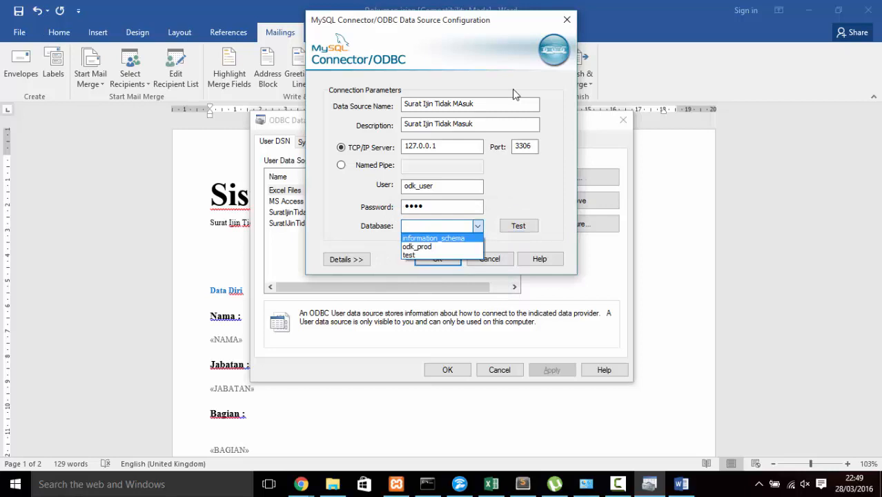
pyautogui.click(417, 246)
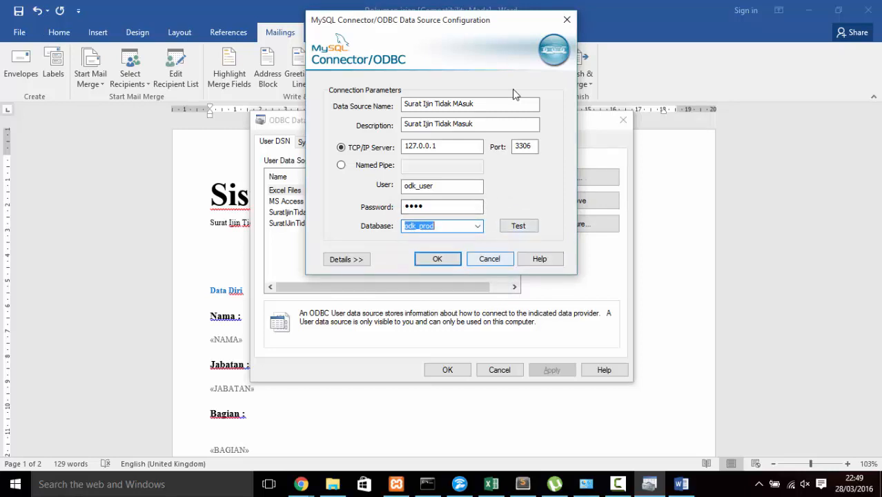
pyautogui.click(489, 259)
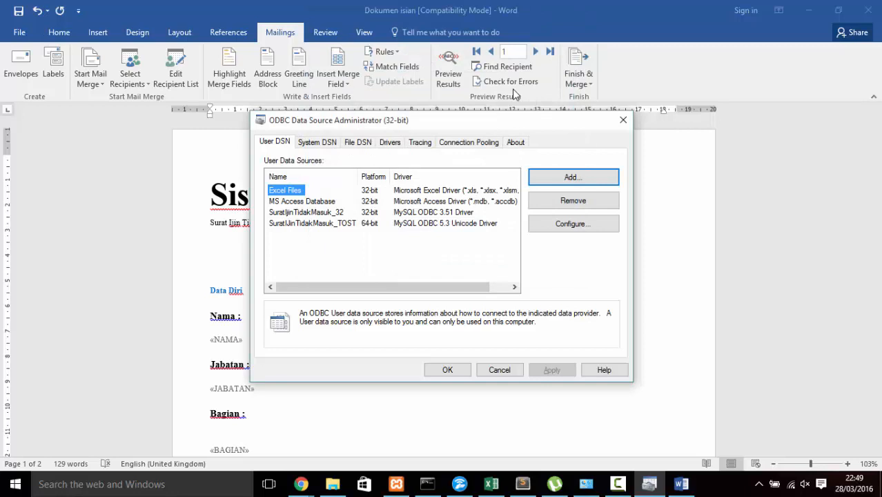
# Step: Back in Word, start a new ODBC DSN connection for an existing recipient list
pyautogui.click(306, 212)
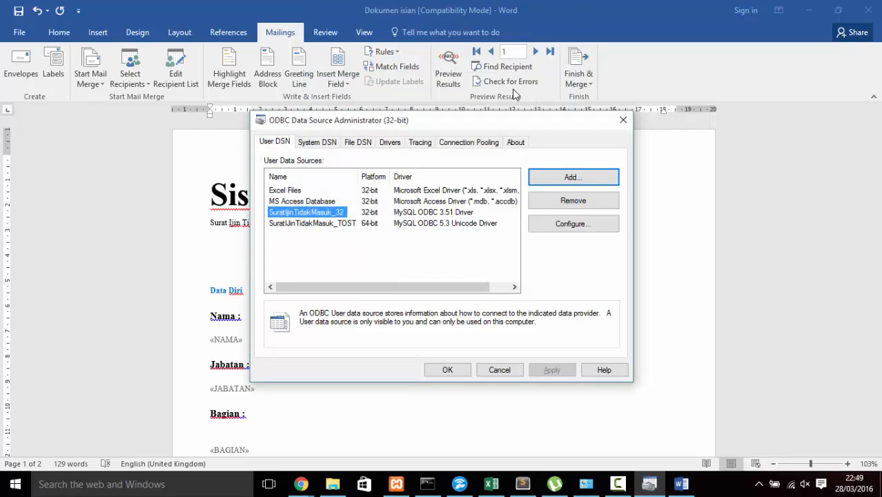
pyautogui.click(273, 430)
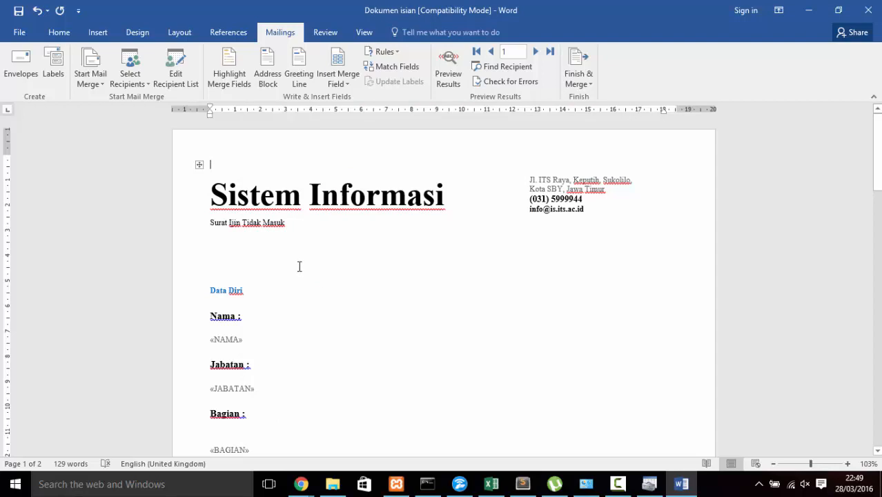
pyautogui.click(142, 81)
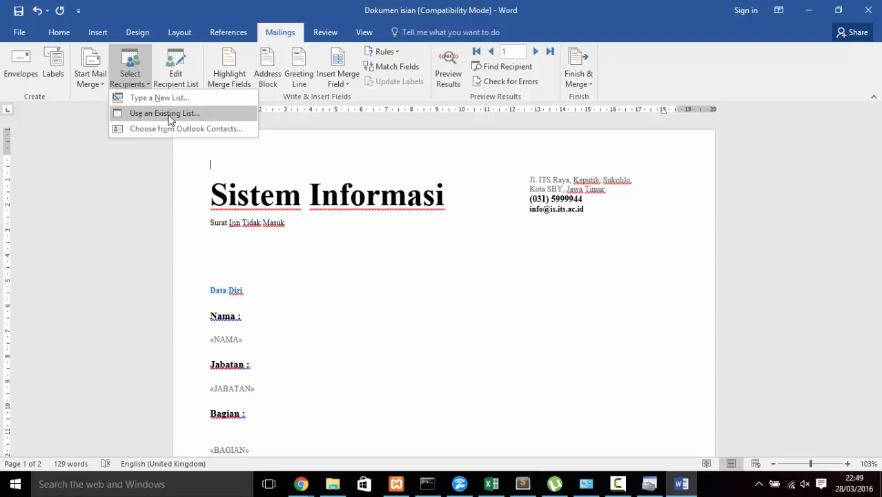
pyautogui.click(169, 116)
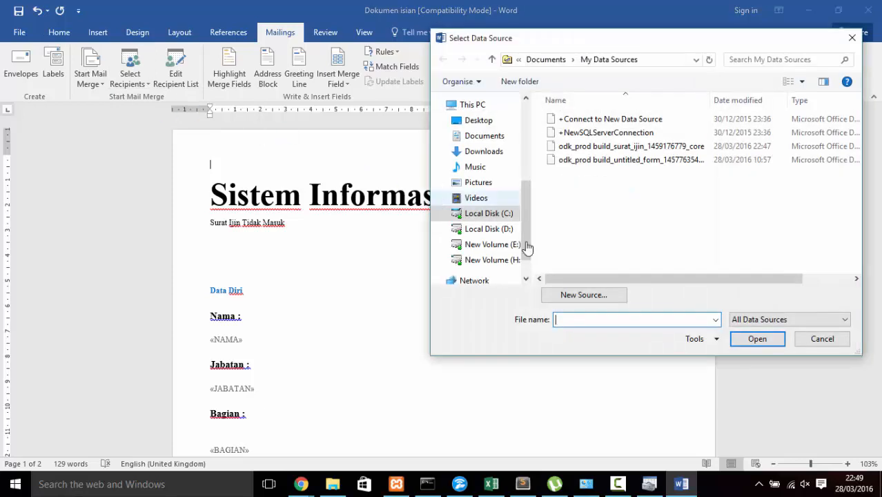
pyautogui.click(583, 298)
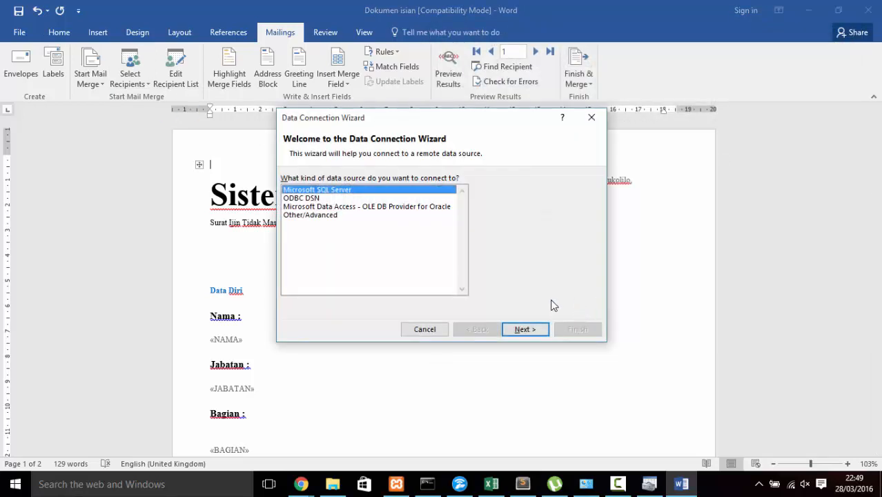
pyautogui.click(309, 199)
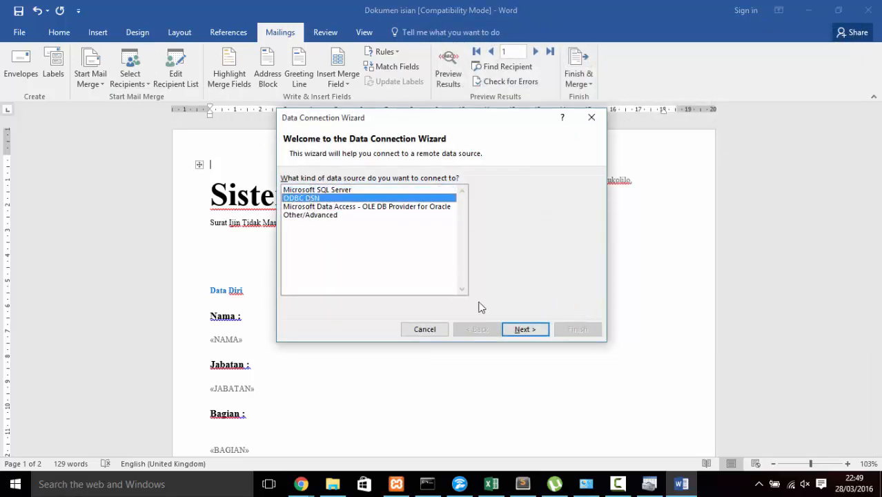
pyautogui.click(521, 329)
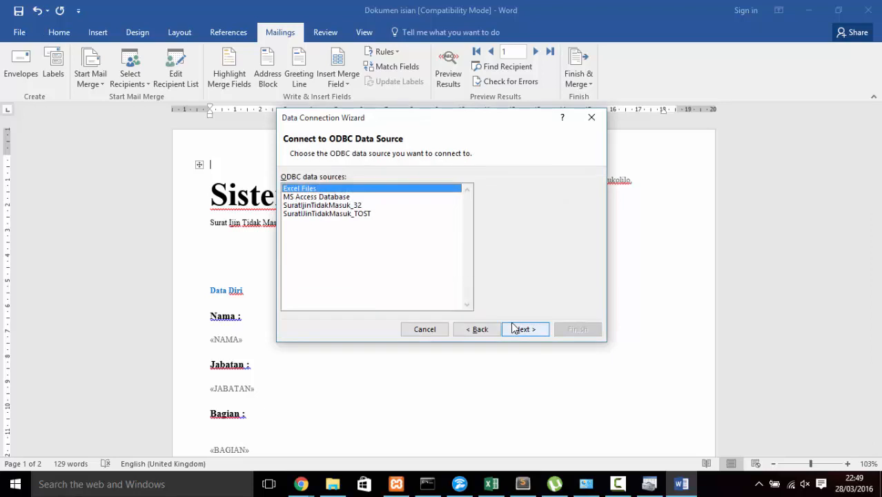
pyautogui.click(355, 206)
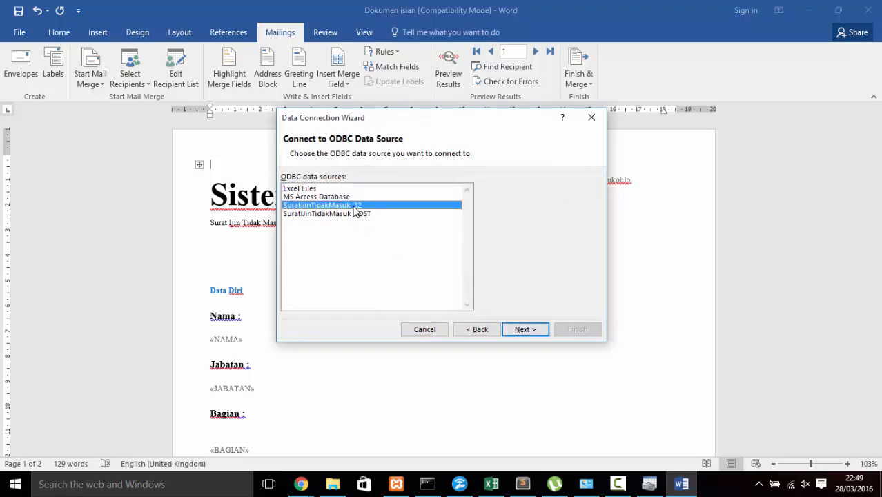
pyautogui.click(539, 331)
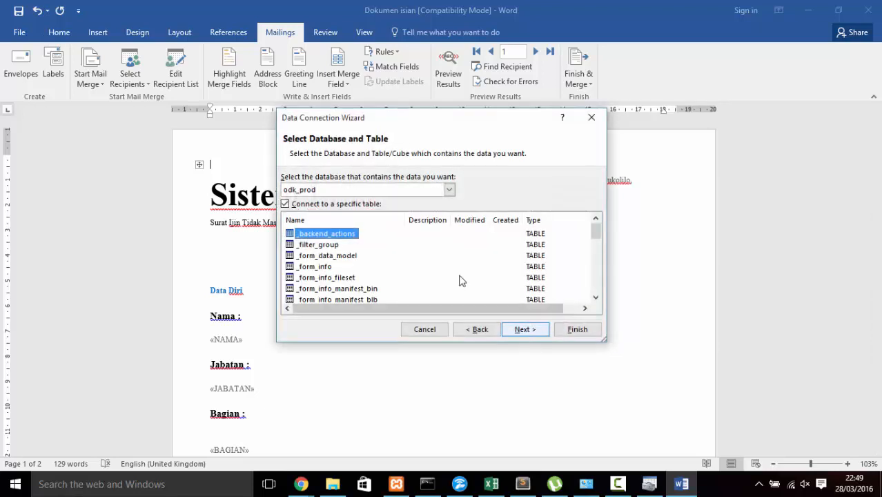
pyautogui.scroll(-5, 457, 278)
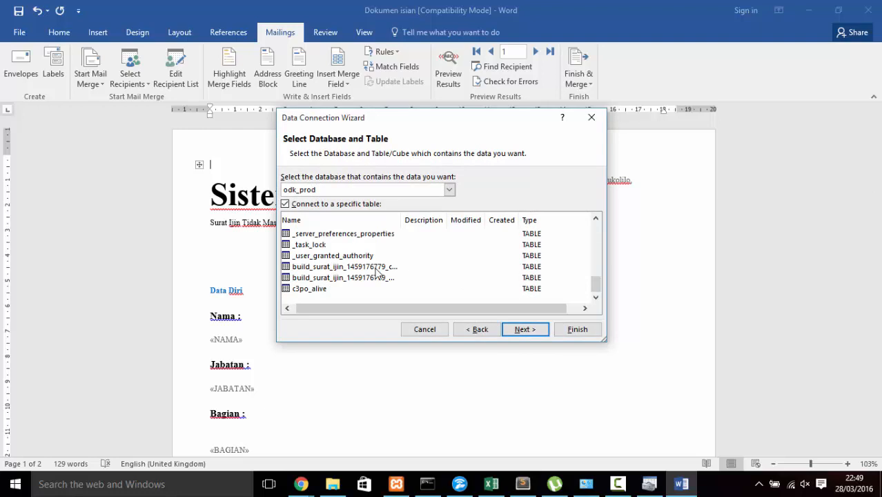
pyautogui.moveTo(403, 220); pyautogui.dragTo(461, 219)
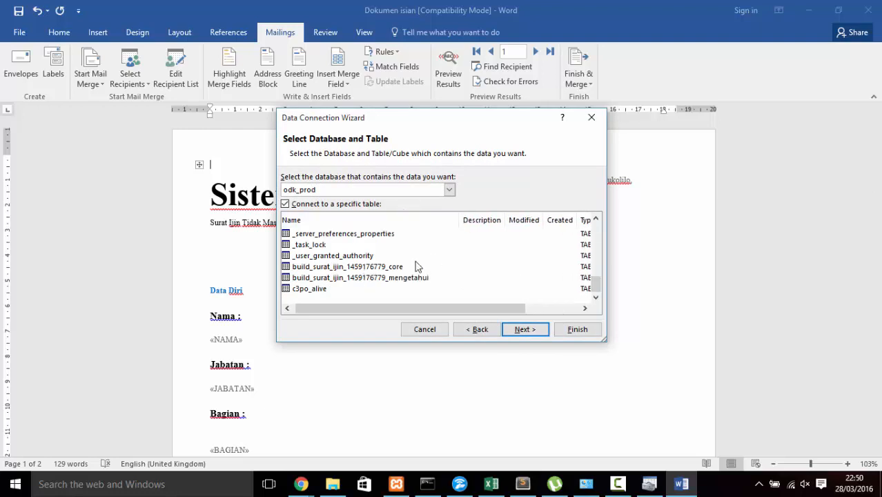
pyautogui.click(378, 268)
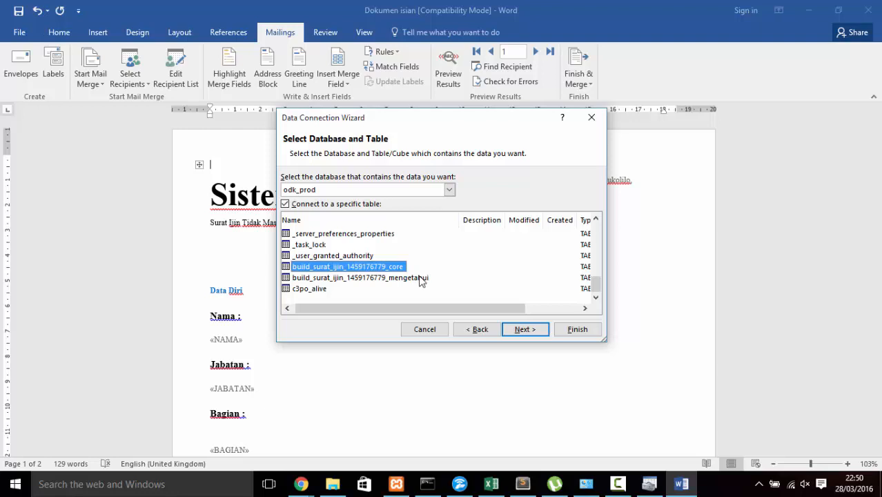
pyautogui.click(526, 330)
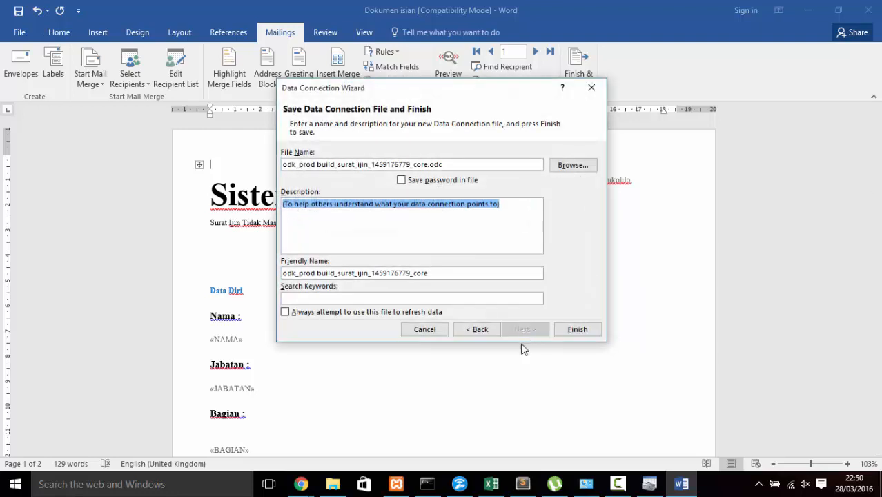
pyautogui.click(584, 332)
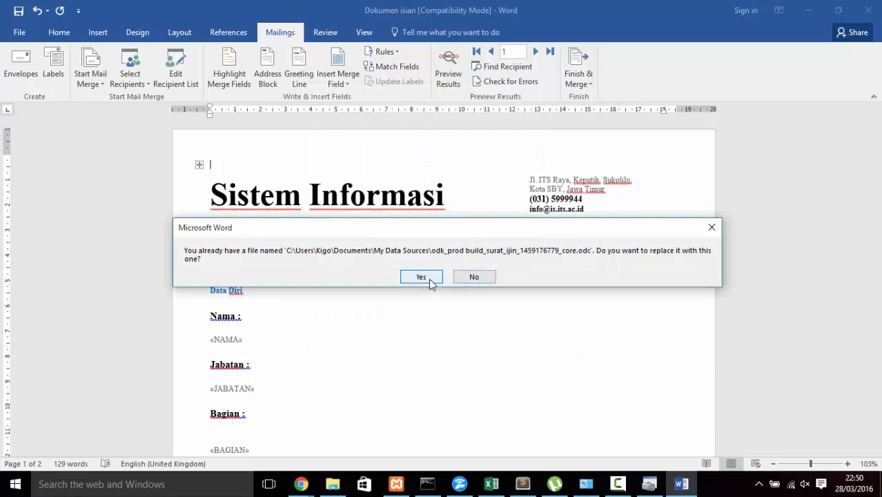
pyautogui.click(428, 280)
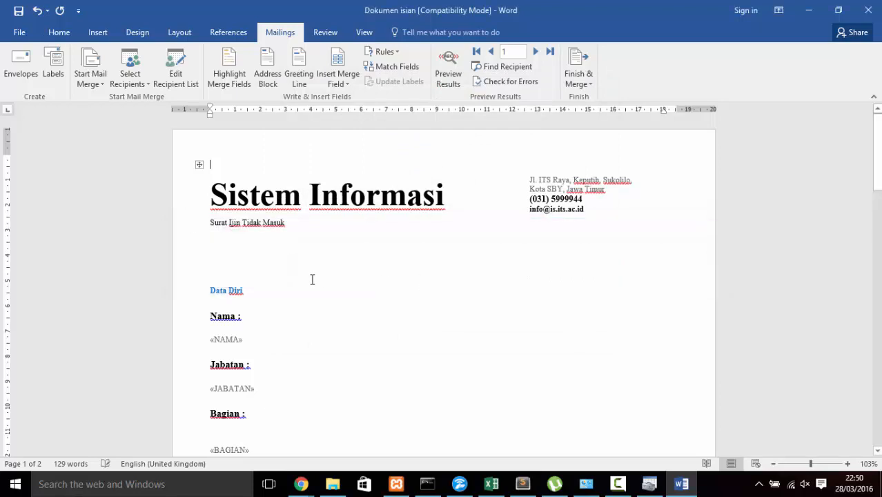
# Step: Delete the extra «NAMA» merge field from the Nama line
pyautogui.scroll(-2, 312, 278)
pyautogui.scroll(-2, 312, 279)
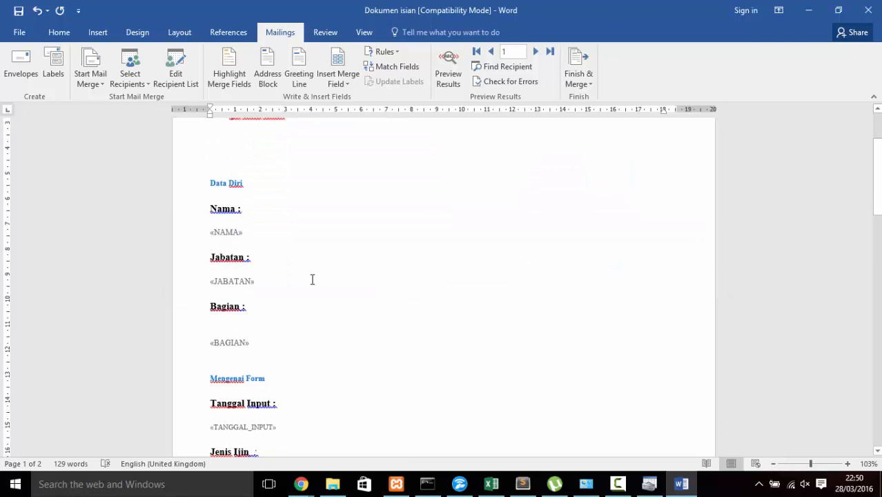
pyautogui.click(254, 232)
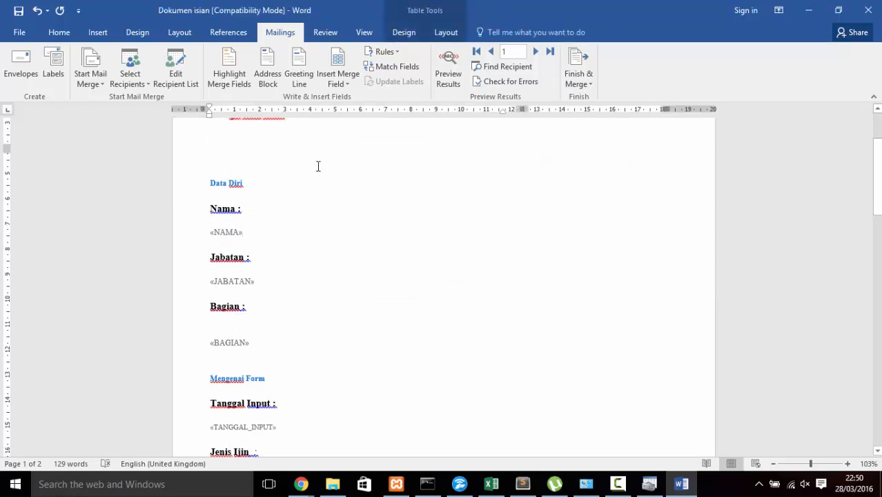
pyautogui.click(347, 85)
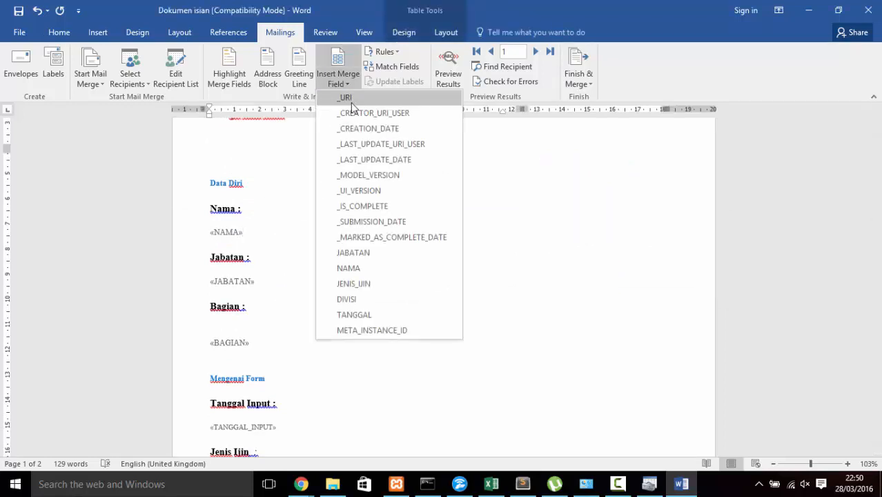
pyautogui.click(356, 269)
pyautogui.click(255, 232)
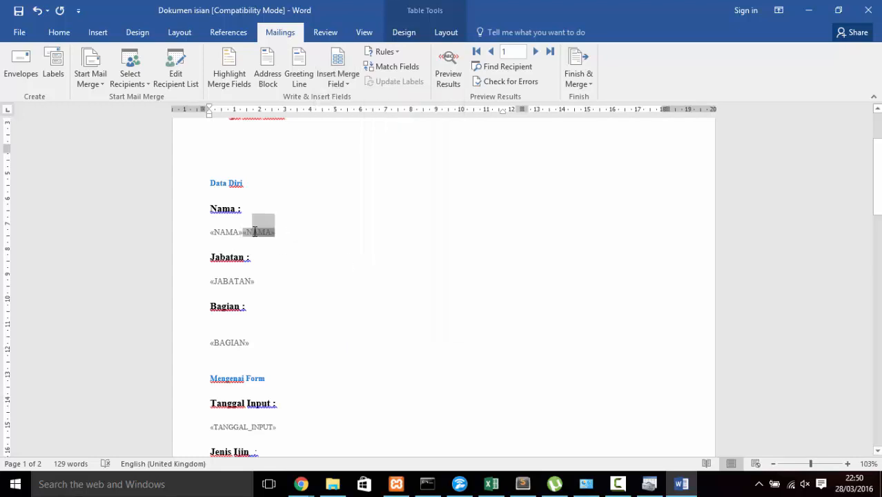
pyautogui.click(288, 278)
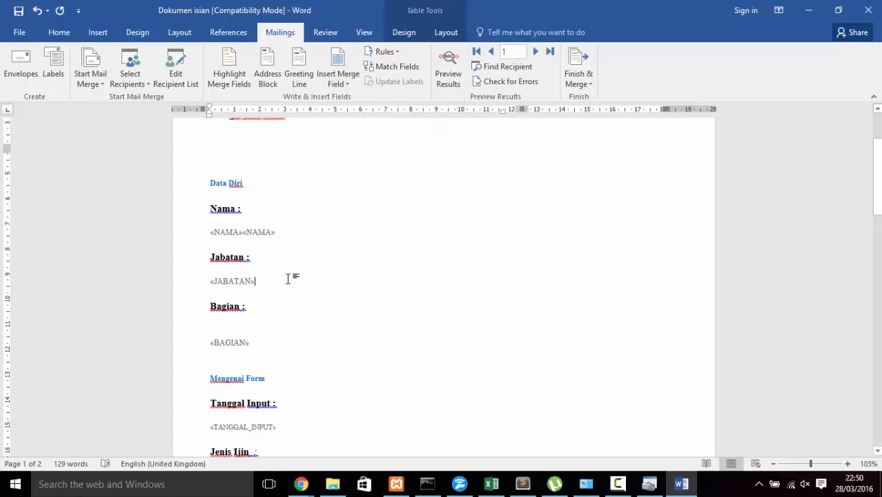
pyautogui.click(338, 82)
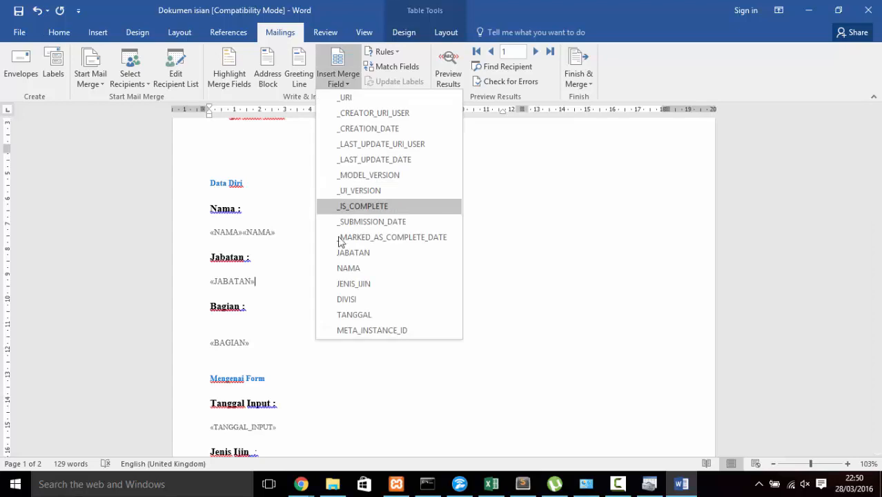
pyautogui.click(283, 233)
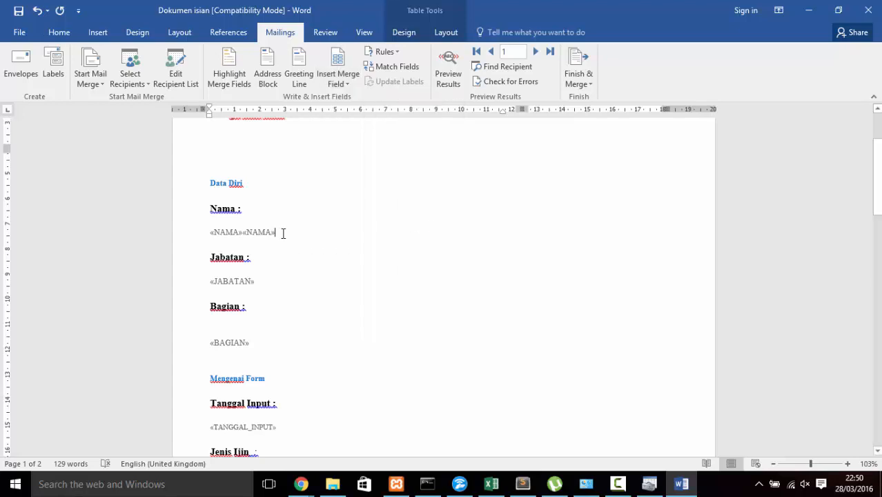
pyautogui.press('BackSpace')
pyautogui.press('BackSpace')
# Step: Check the Insert Merge Field list and review the letter's NAMA, JABATAN, BAGIAN, TANGGAL_INPUT, JENIS_IJIN fields
pyautogui.scroll(-2, 300, 280)
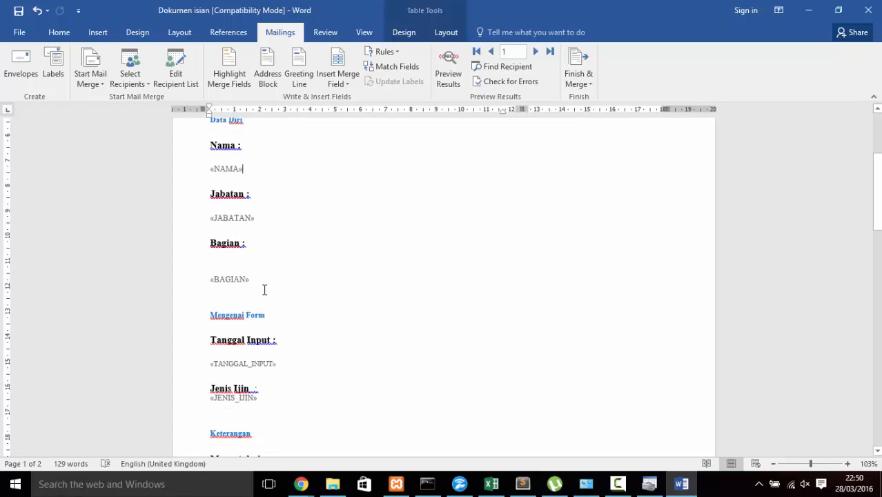
pyautogui.scroll(-3, 264, 290)
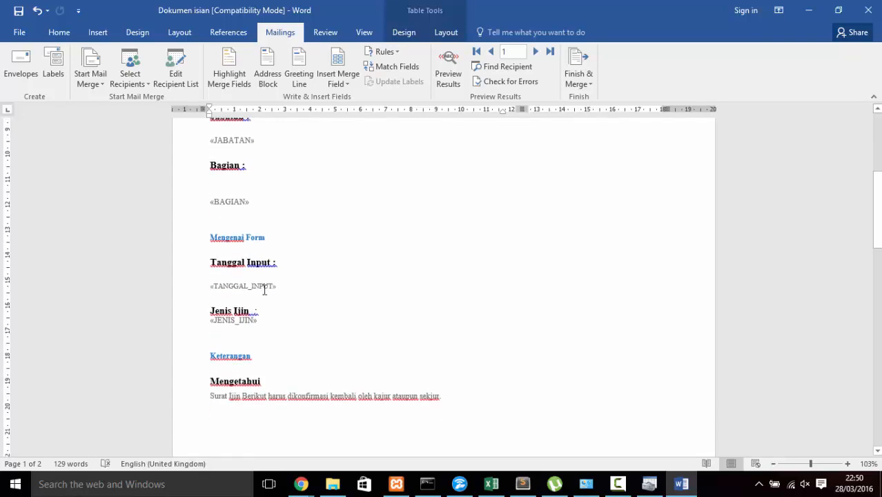
pyautogui.click(332, 78)
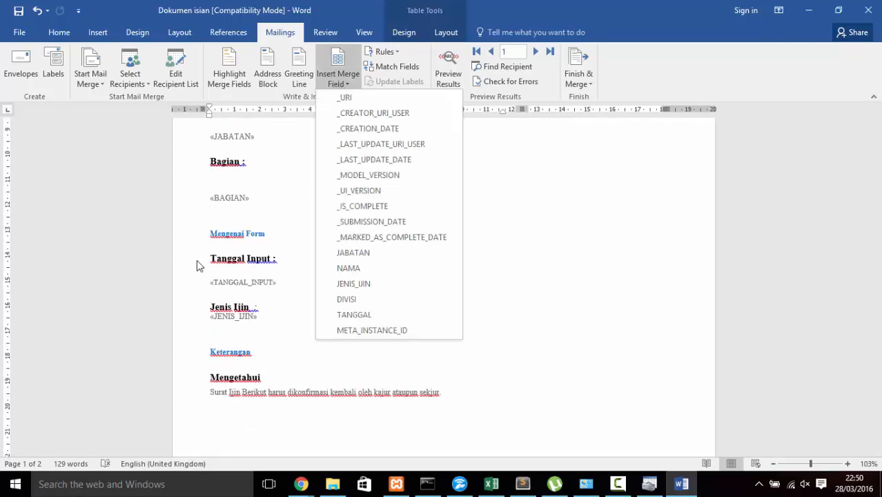
pyautogui.click(282, 390)
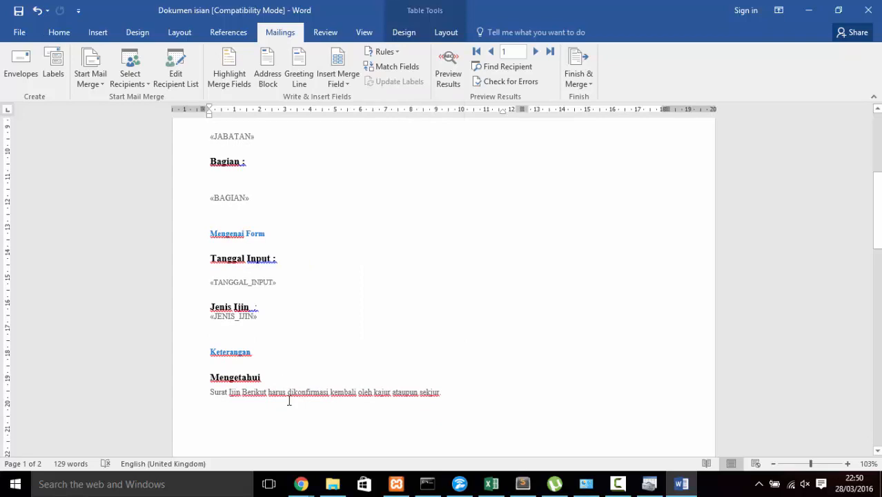
pyautogui.scroll(-2, 289, 397)
pyautogui.click(341, 82)
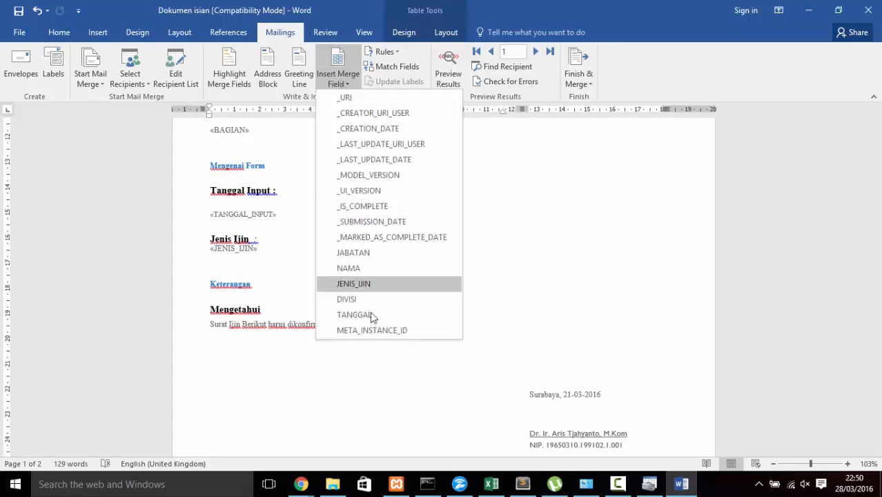
pyautogui.click(482, 379)
pyautogui.scroll(-2, 500, 390)
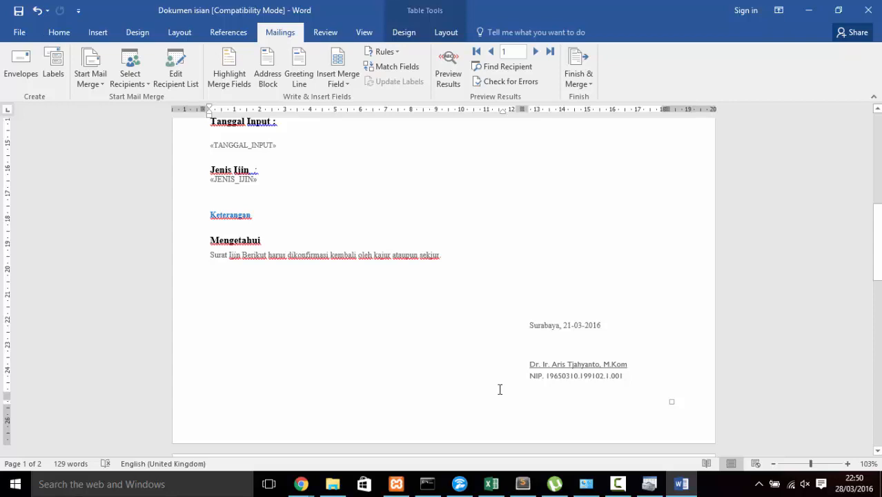
pyautogui.scroll(-18, 500, 390)
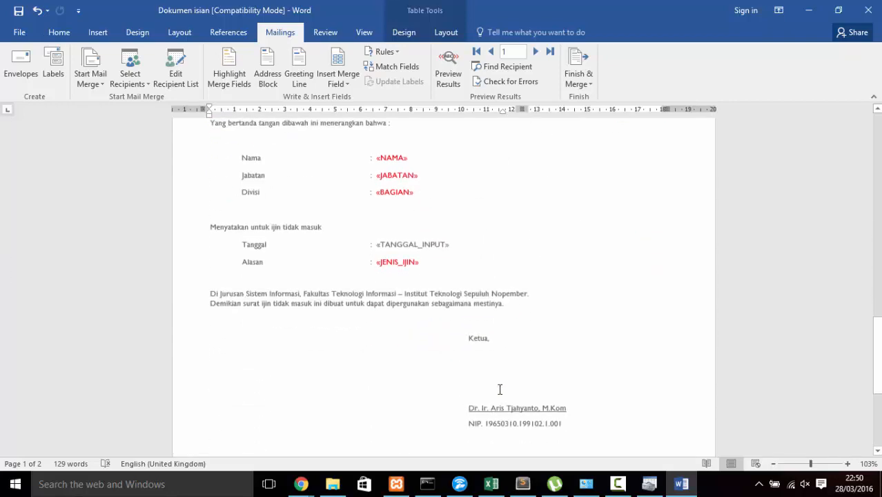
pyautogui.scroll(-6, 499, 390)
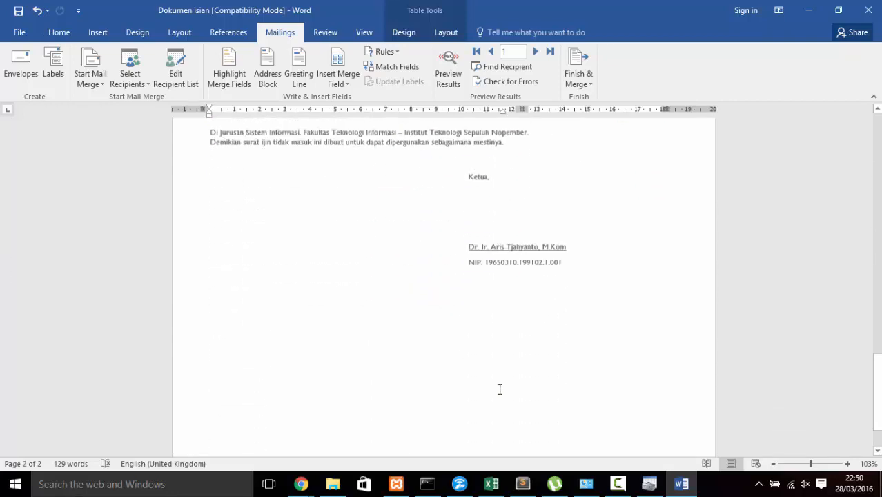
pyautogui.scroll(9, 498, 388)
pyautogui.scroll(18, 428, 187)
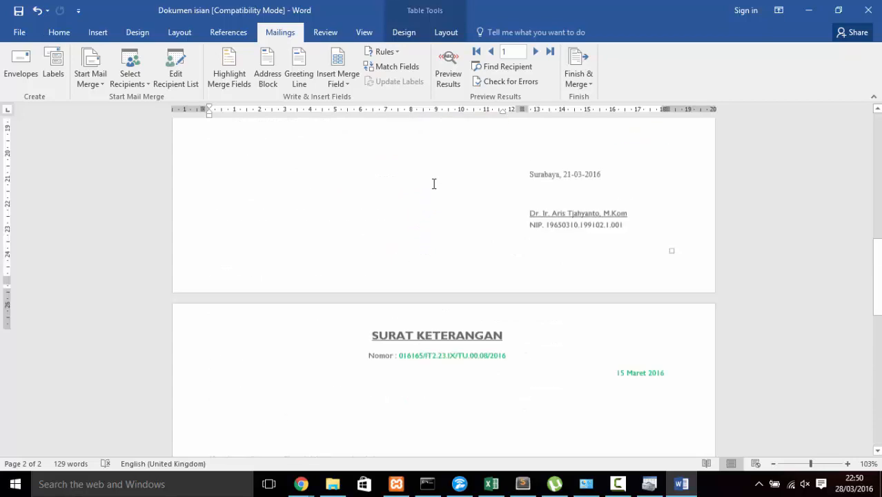
pyautogui.scroll(5, 401, 195)
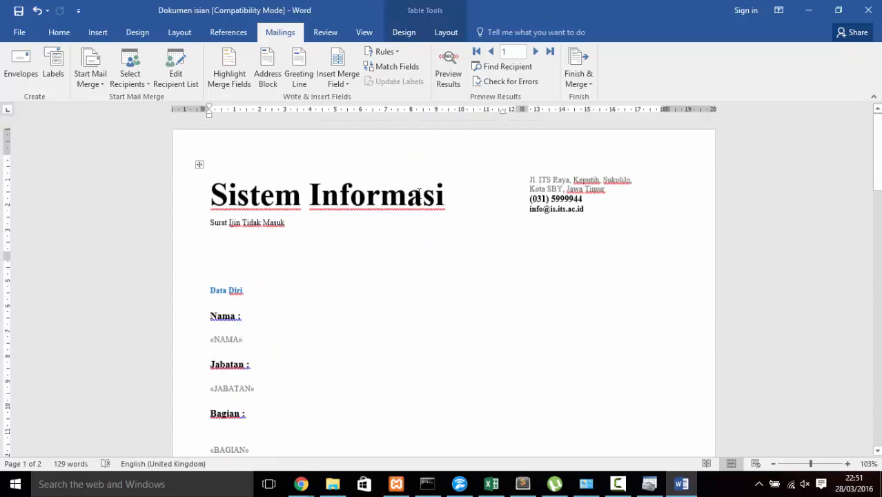
# Step: Preview results, accepting the suggested data-source fields for each invalid merge field such as BAGIAN
pyautogui.scroll(-2, 388, 231)
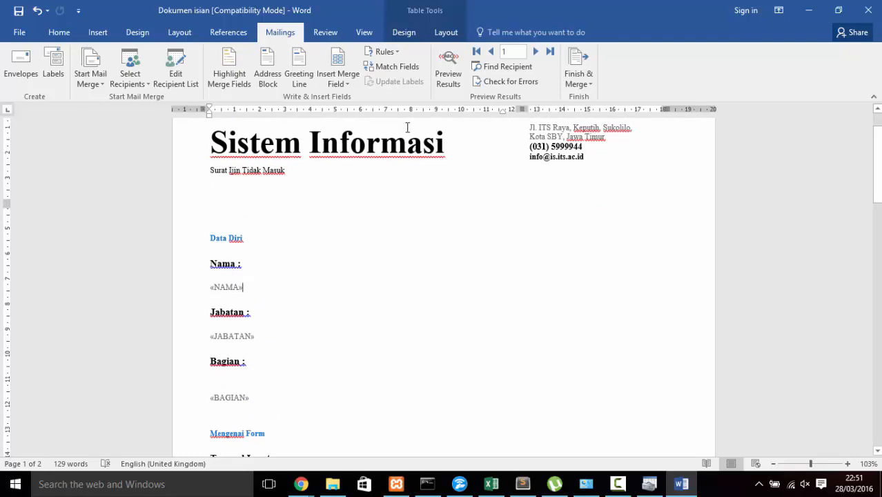
pyautogui.click(445, 94)
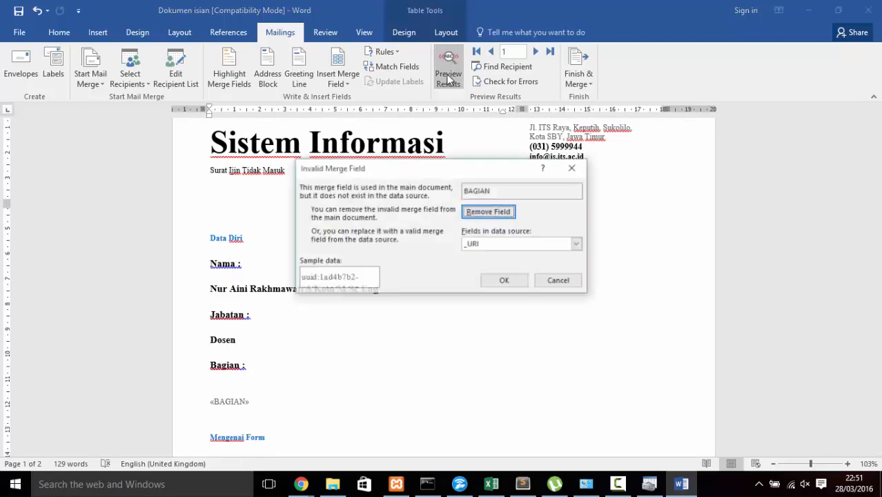
pyautogui.click(505, 285)
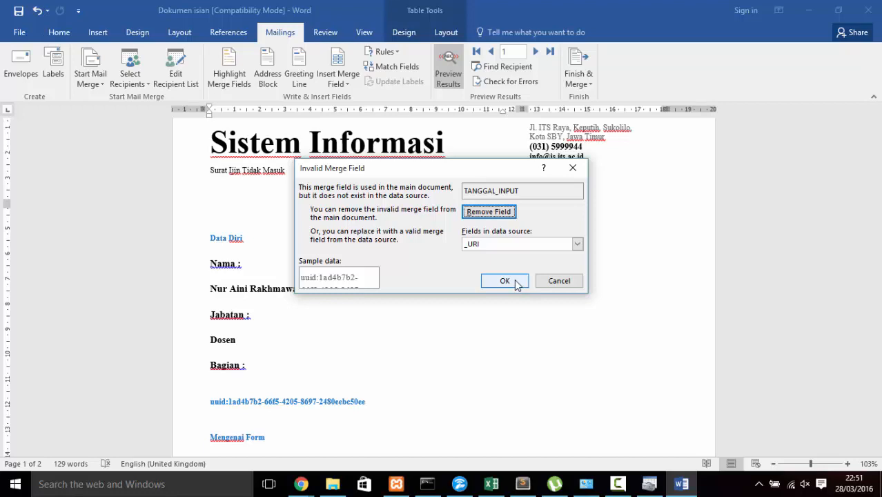
pyautogui.click(516, 284)
pyautogui.click(519, 284)
pyautogui.click(490, 212)
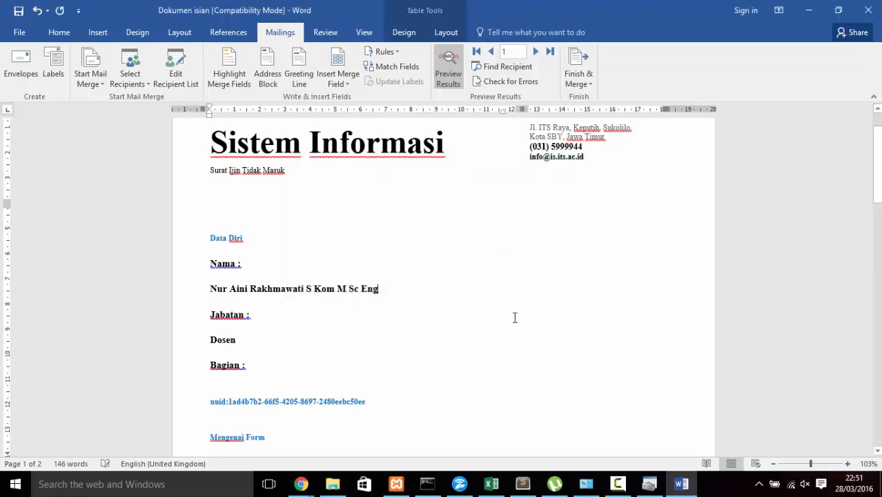
# Step: Review the previewed letter showing Dosen and Ijin Dinas Luar values
pyautogui.scroll(-3, 466, 343)
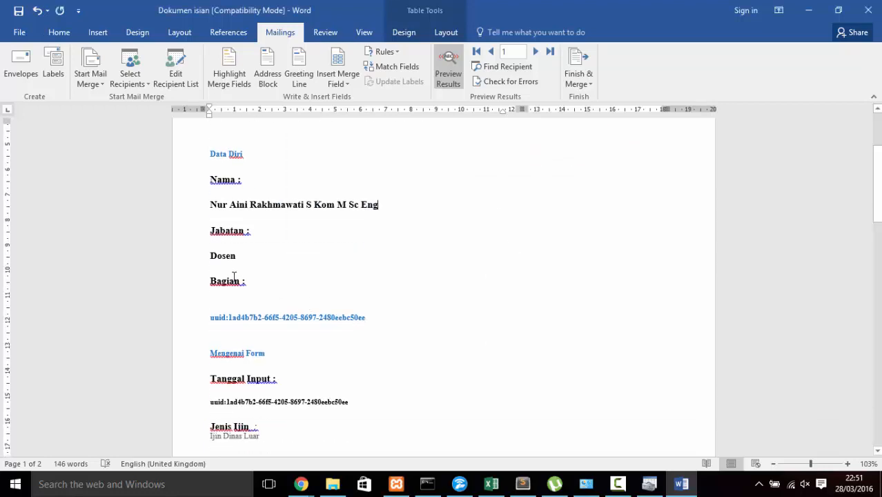
pyautogui.click(185, 321)
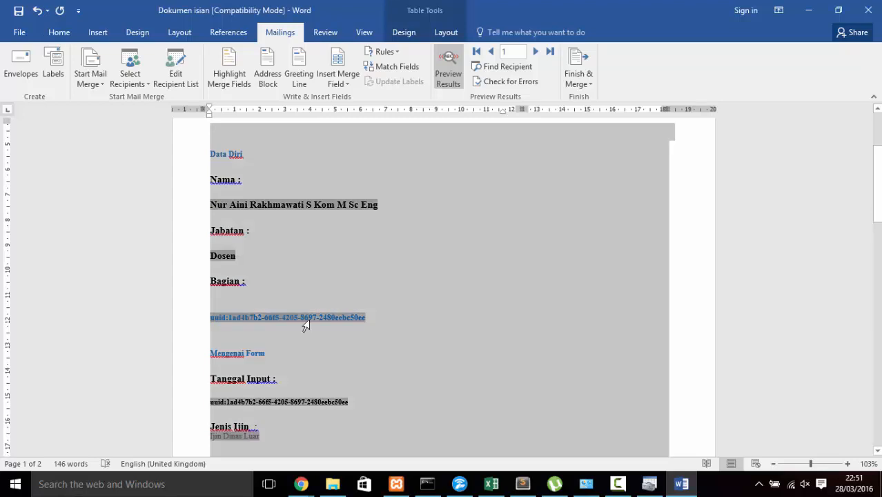
pyautogui.click(365, 317)
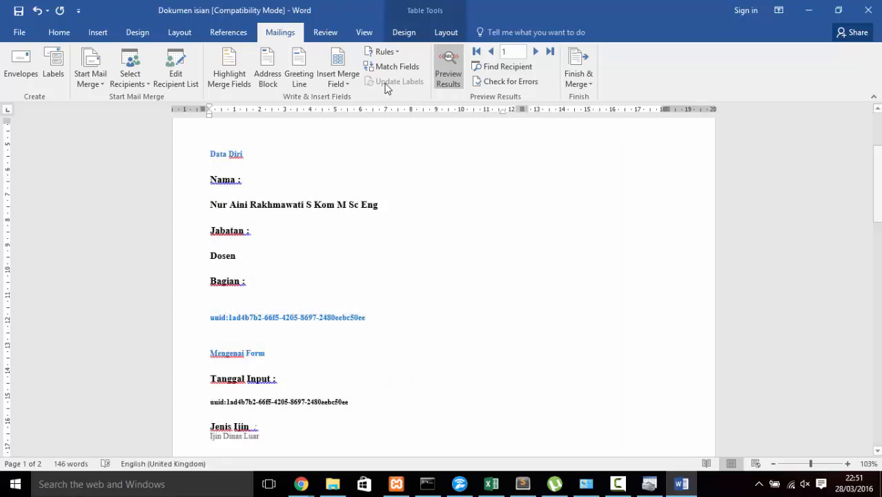
pyautogui.scroll(-2, 408, 332)
pyautogui.scroll(-15, 403, 340)
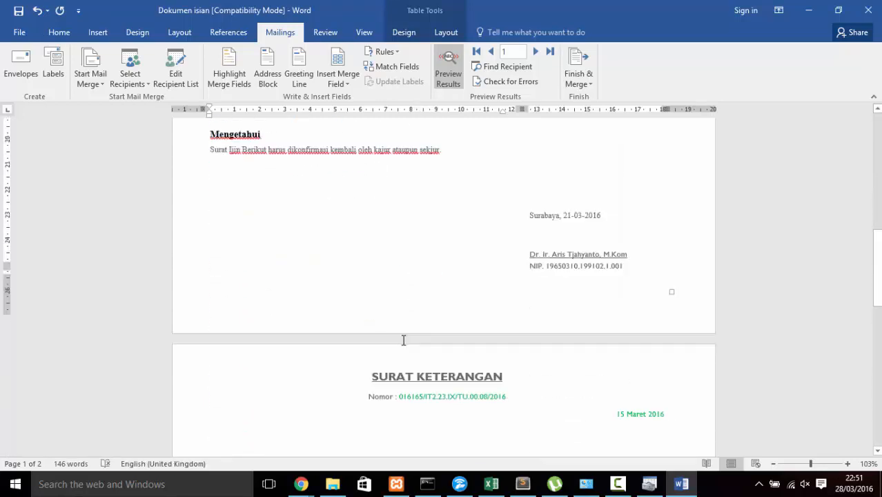
pyautogui.scroll(-8, 404, 341)
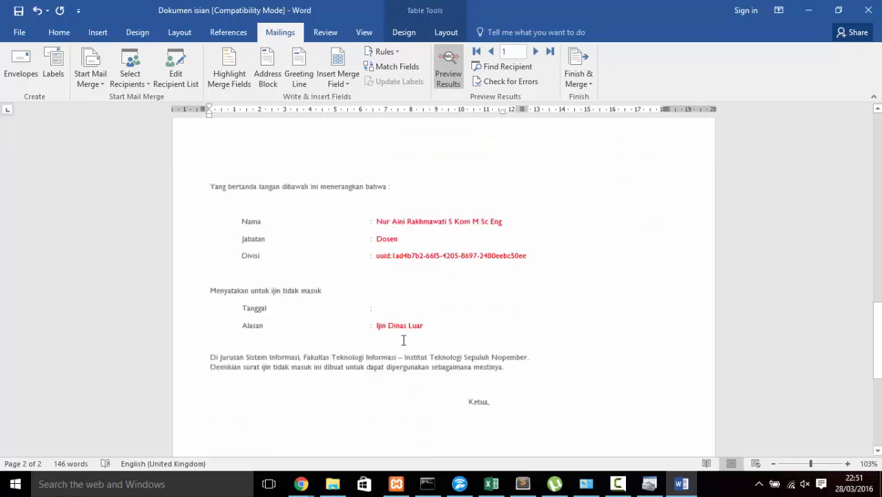
pyautogui.scroll(-5, 404, 340)
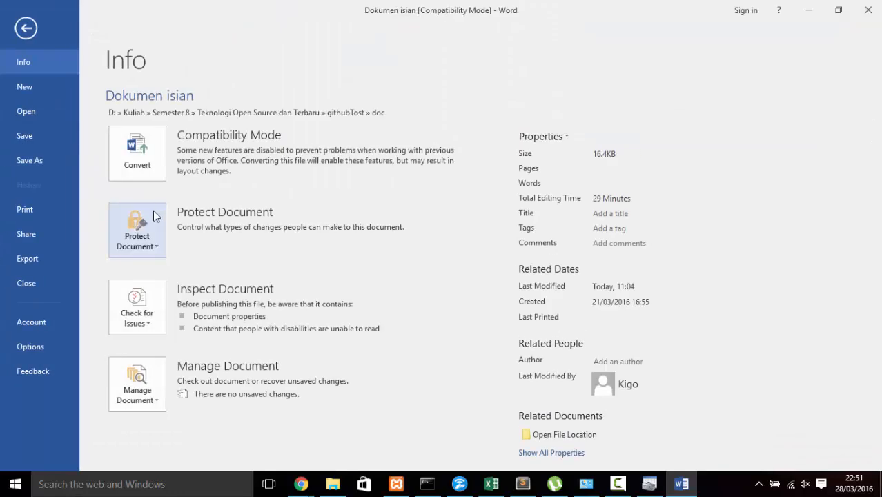
pyautogui.click(34, 212)
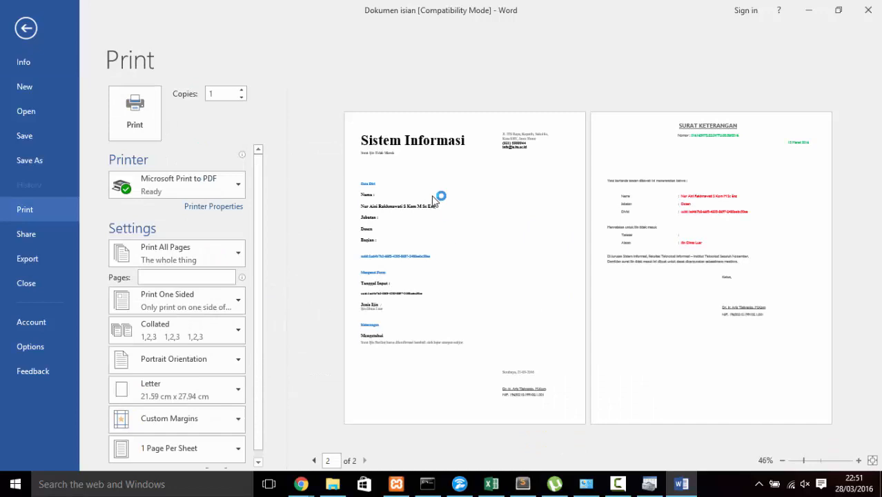
pyautogui.click(31, 32)
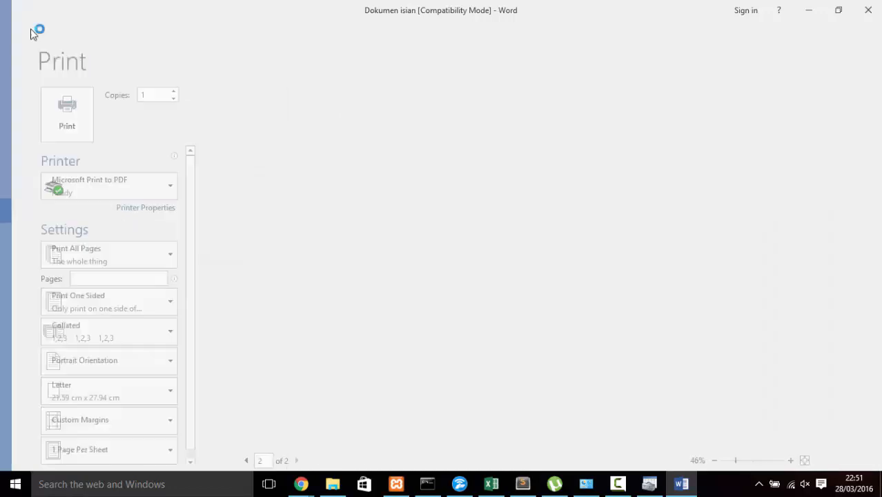
pyautogui.scroll(5, 355, 280)
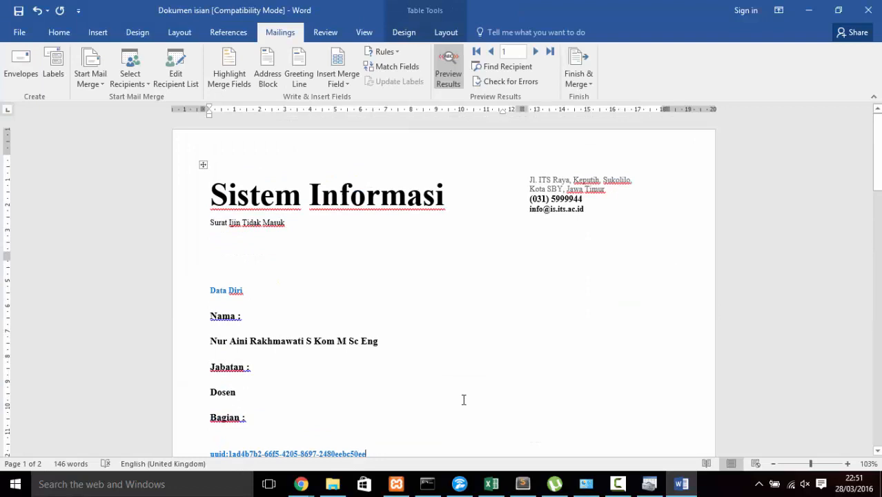
pyautogui.click(617, 484)
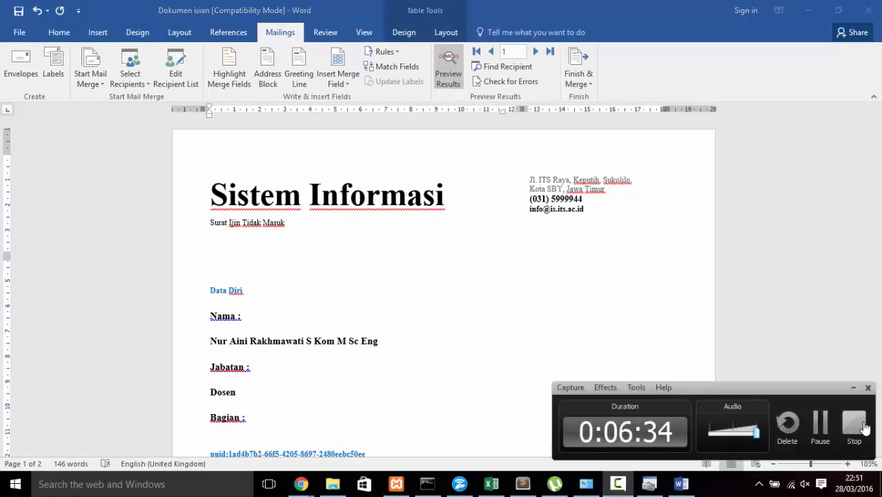